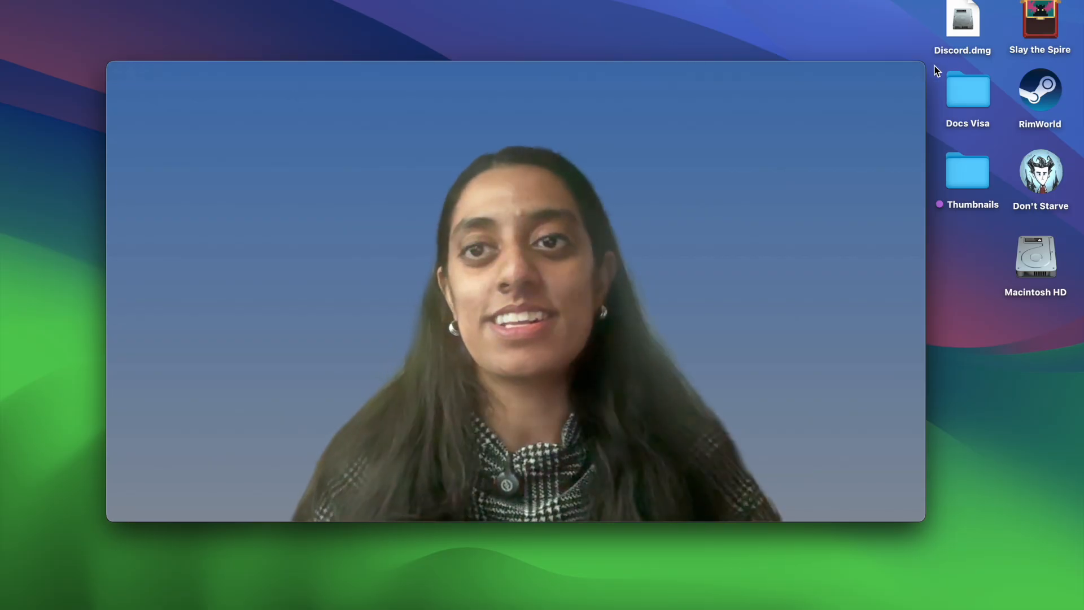
{"action": "left_click_drag", "start_coordinate": [904, 79], "coordinate": [435, 359]}
{"action": "left_click_drag", "start_coordinate": [335, 352], "coordinate": [973, 432]}
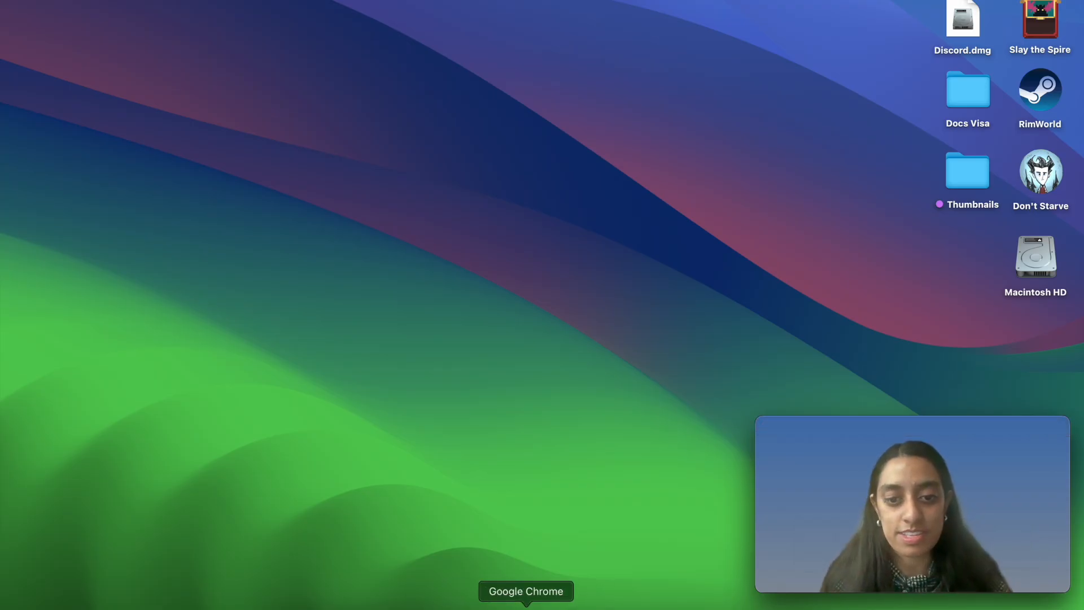
Switch to Google Chrome and open Canva in a new tab
{"action": "left_click", "coordinate": [526, 605]}
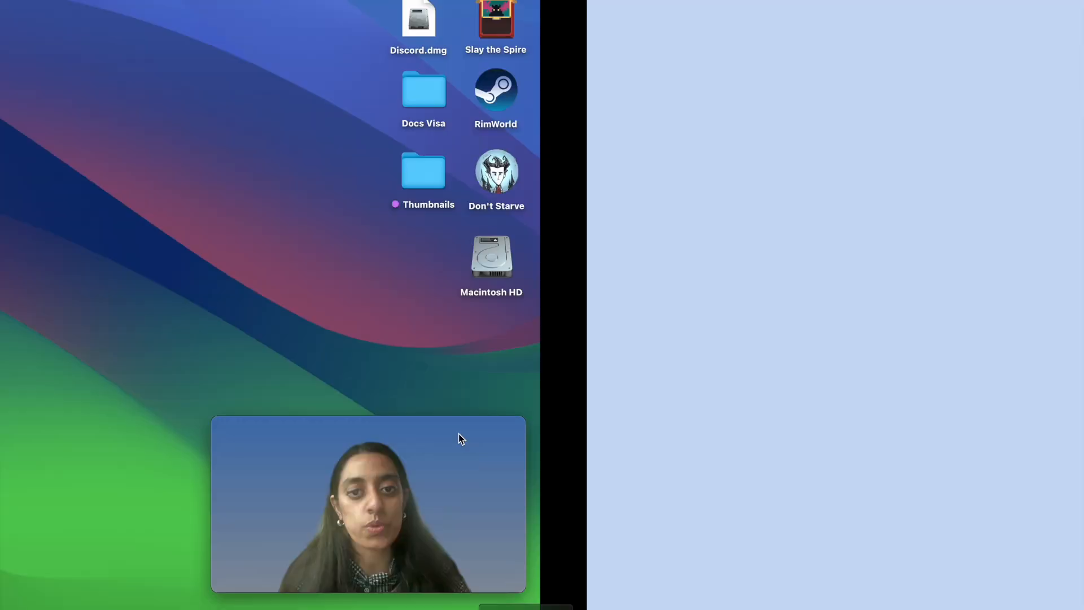
{"action": "key", "text": "super+t"}
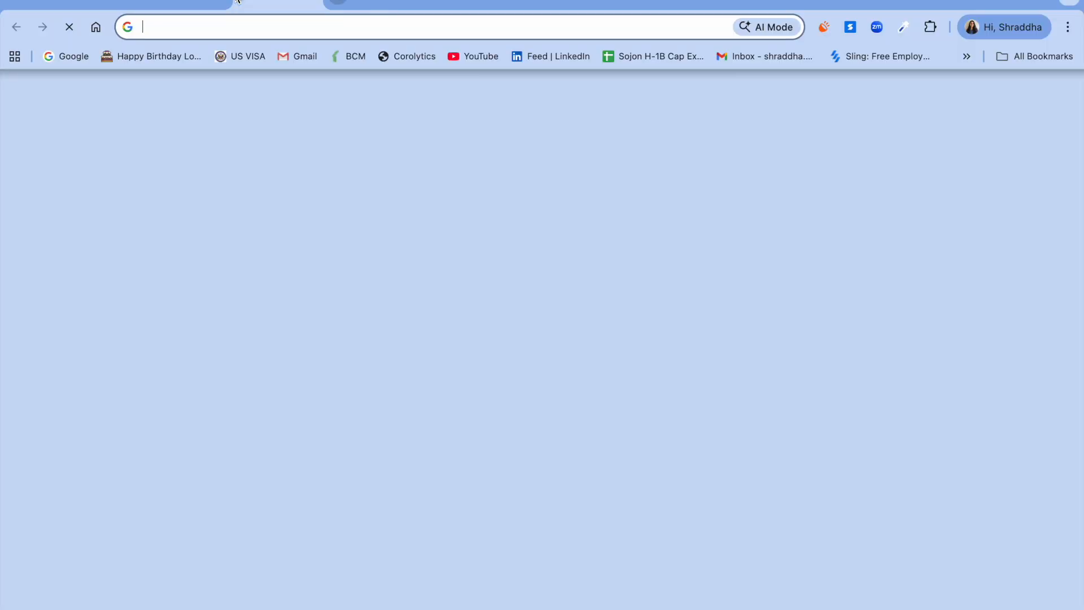
{"action": "type", "text": "canva"}
{"action": "key", "text": "Return"}
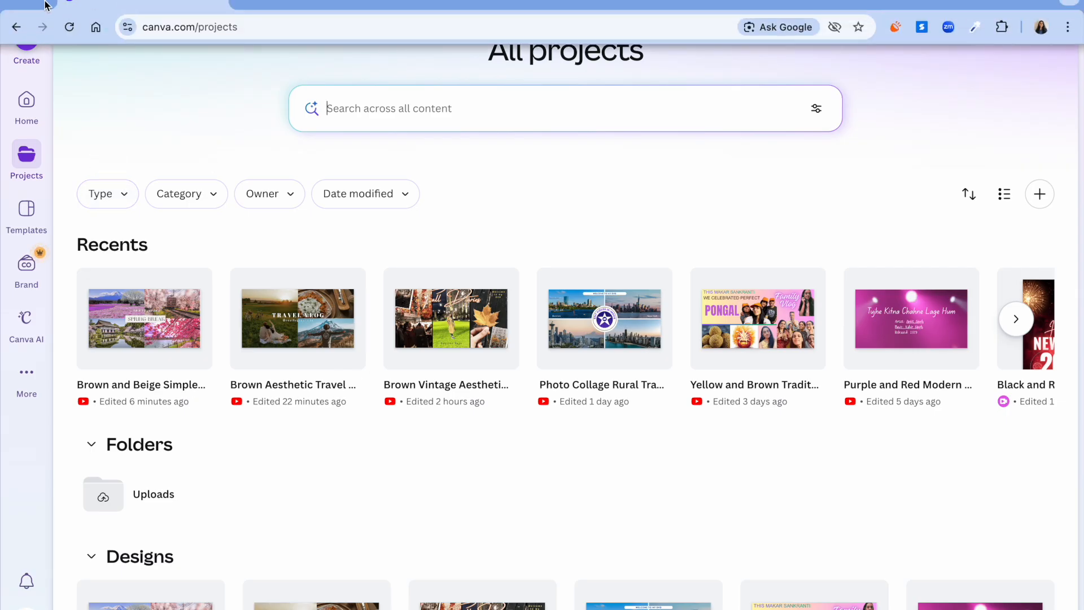
{"action": "left_click", "coordinate": [45, 2]}
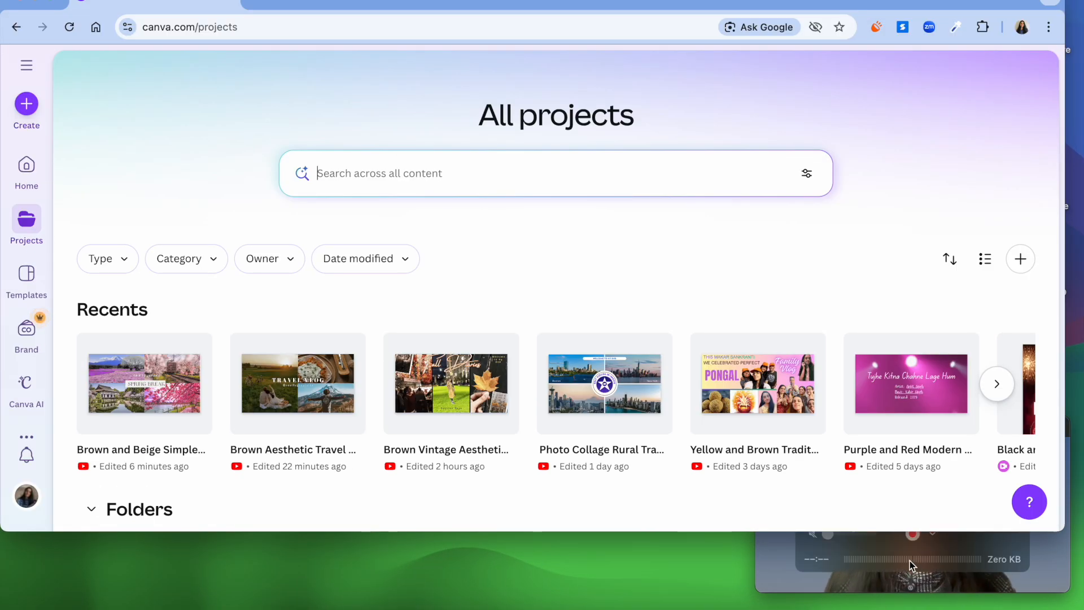
{"action": "left_click", "coordinate": [775, 556]}
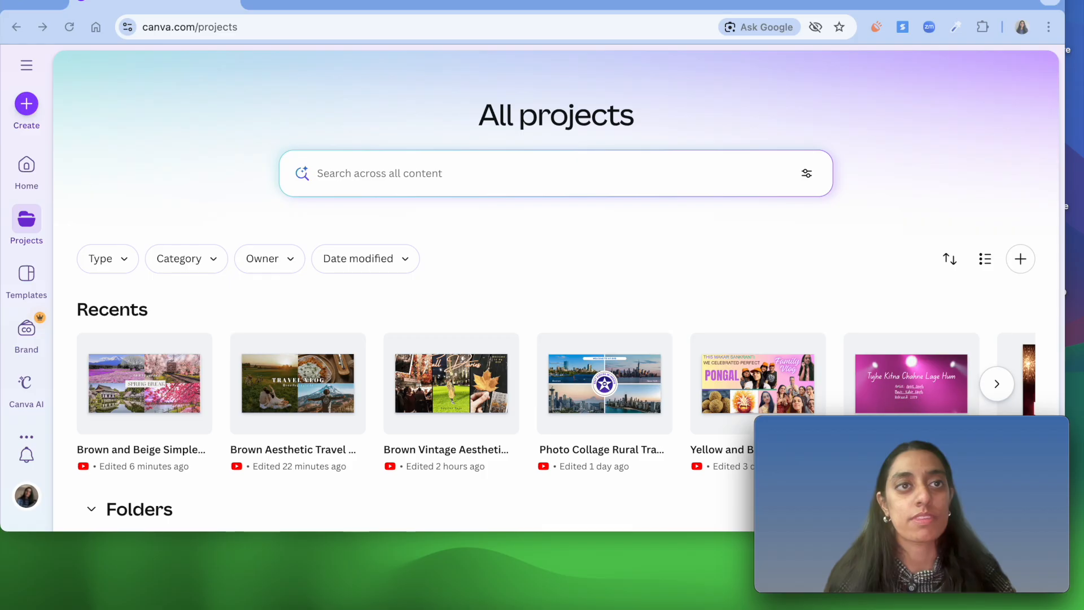
{"action": "left_click", "coordinate": [209, 1]}
{"action": "left_click", "coordinate": [237, 53]}
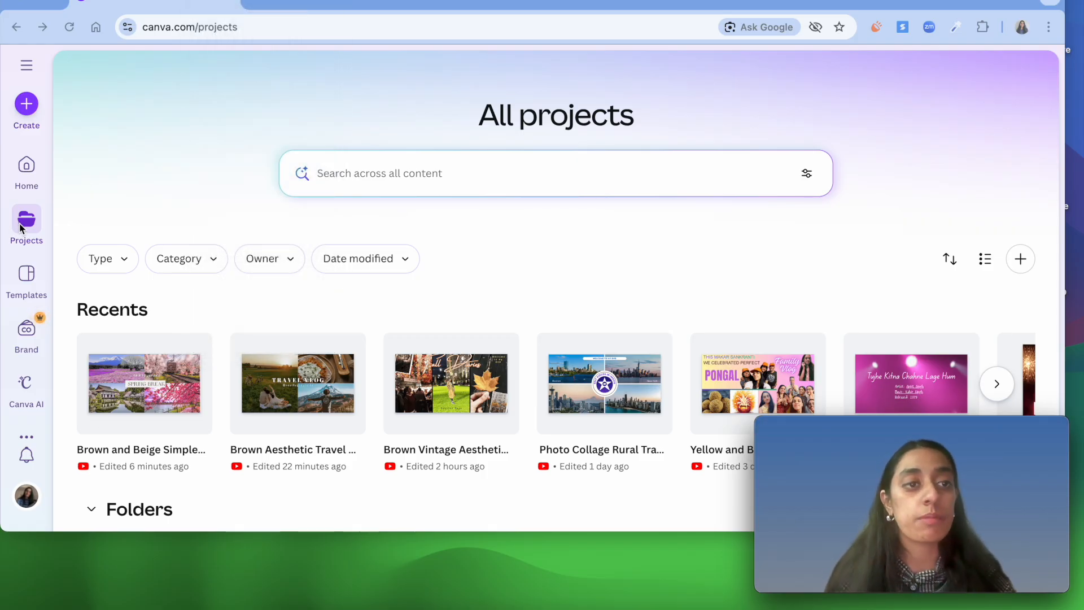
Go to the Canva templates and search them for "youtube thumbail"
{"action": "left_click", "coordinate": [27, 277]}
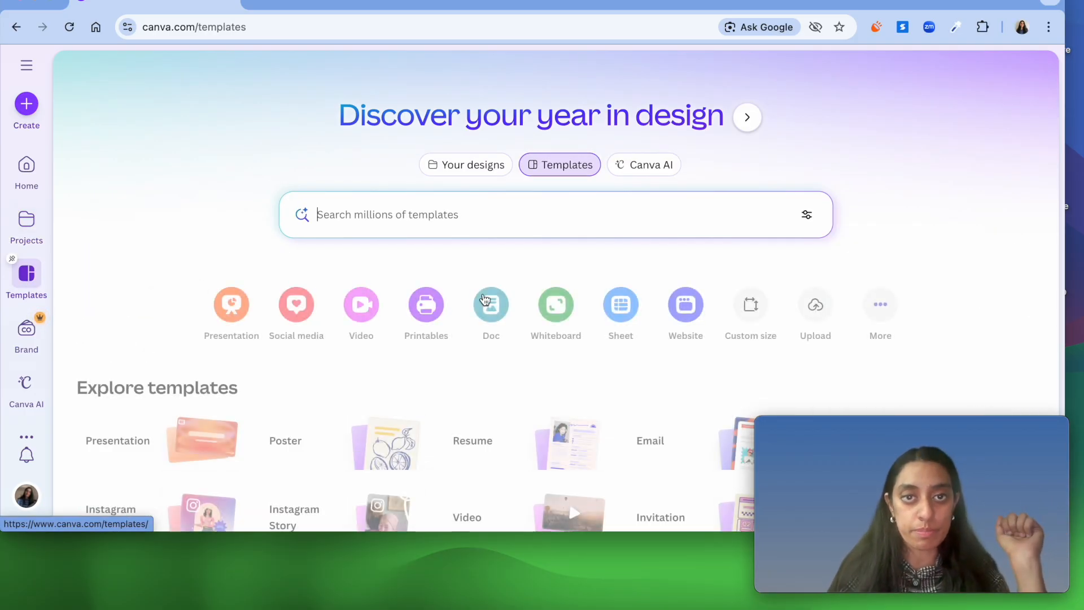
{"action": "left_click", "coordinate": [383, 216]}
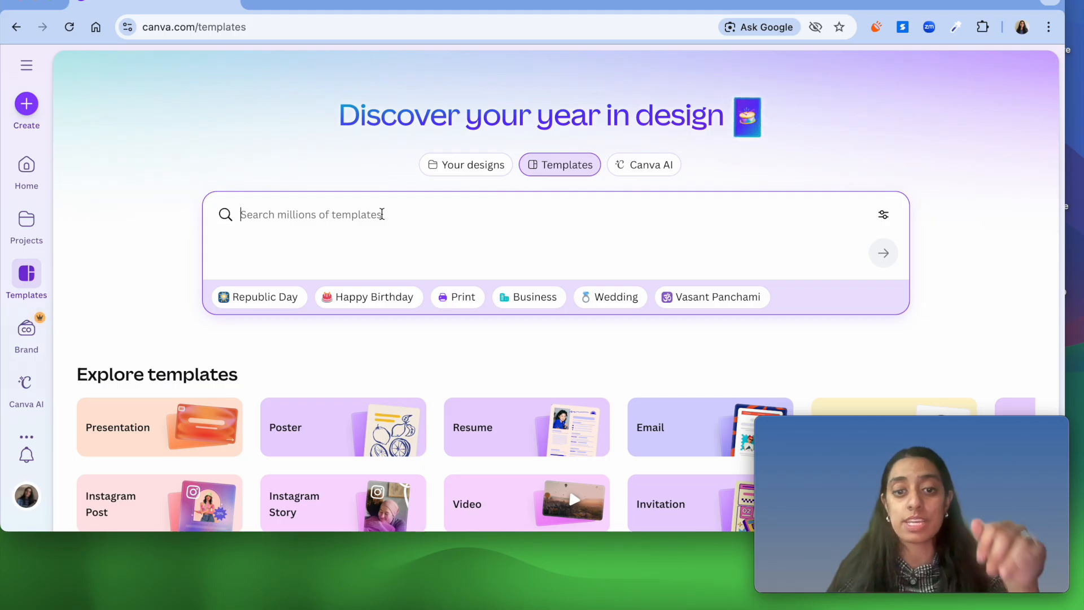
{"action": "type", "text": "youtube thumbail"}
{"action": "key", "text": "Return"}
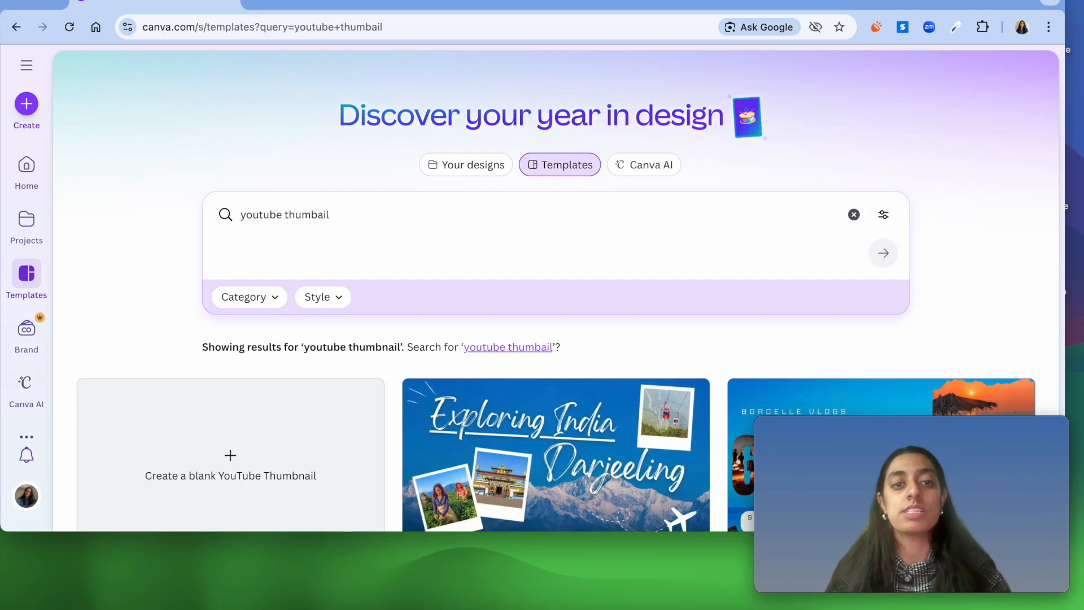
Look through the template results and refine the search to "youtube thumbail aesthetic travel"
{"action": "scroll", "coordinate": [397, 295], "scroll_direction": "down", "scroll_amount": 20}
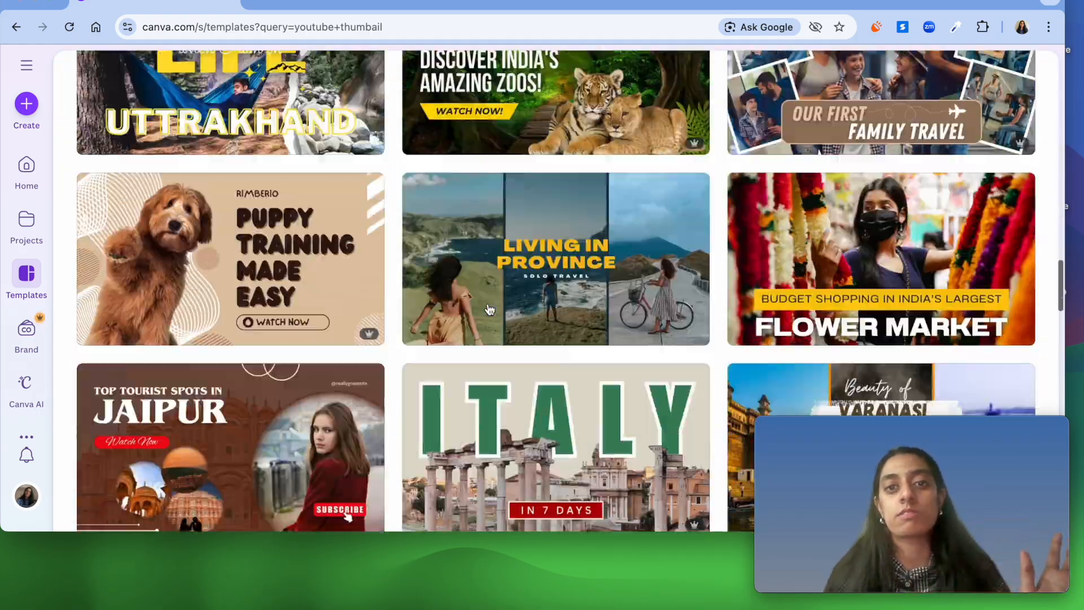
{"action": "scroll", "coordinate": [489, 309], "scroll_direction": "down", "scroll_amount": 20}
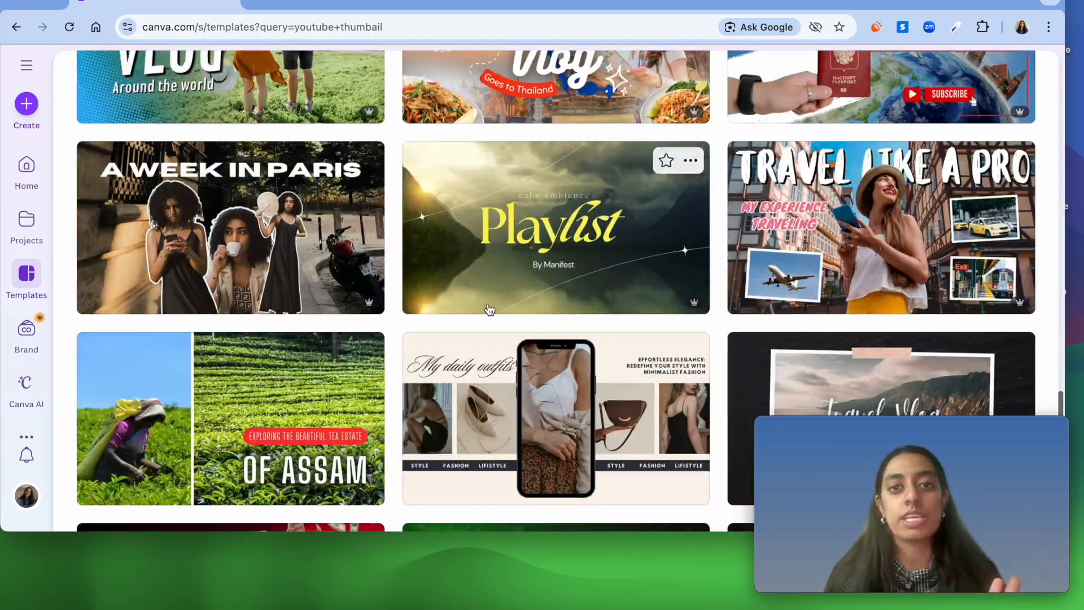
{"action": "scroll", "coordinate": [489, 309], "scroll_direction": "down", "scroll_amount": 18}
{"action": "scroll", "coordinate": [489, 309], "scroll_direction": "up", "scroll_amount": 12}
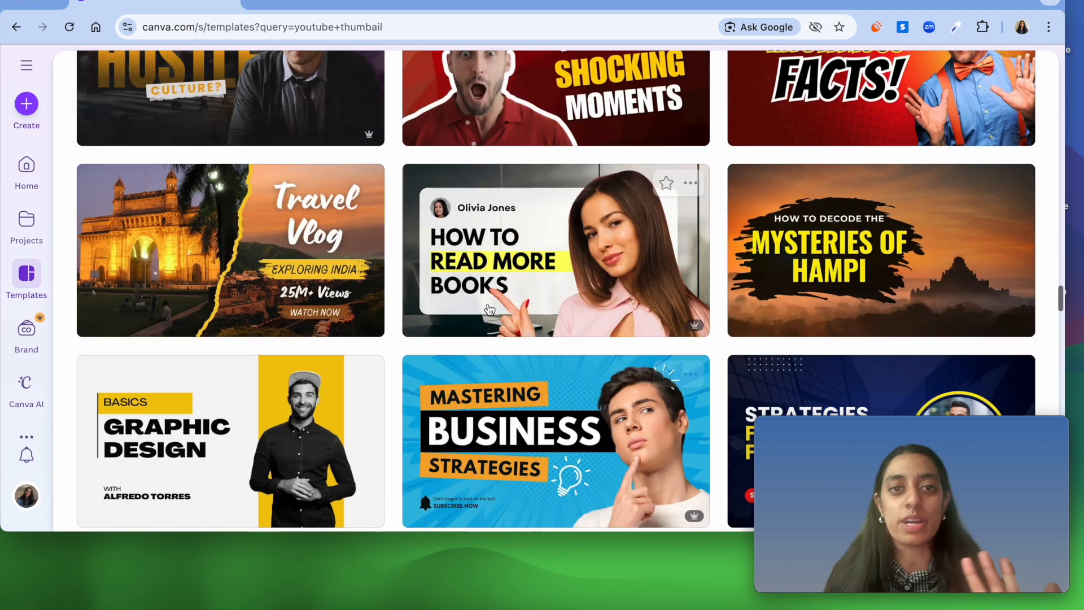
{"action": "scroll", "coordinate": [489, 309], "scroll_direction": "up", "scroll_amount": 15}
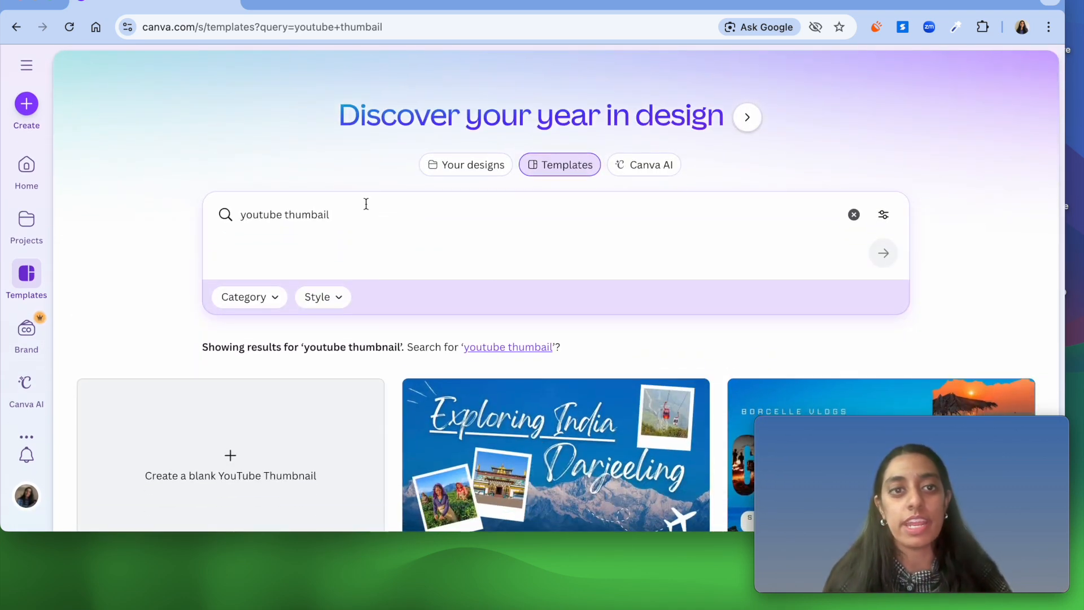
{"action": "left_click", "coordinate": [366, 204]}
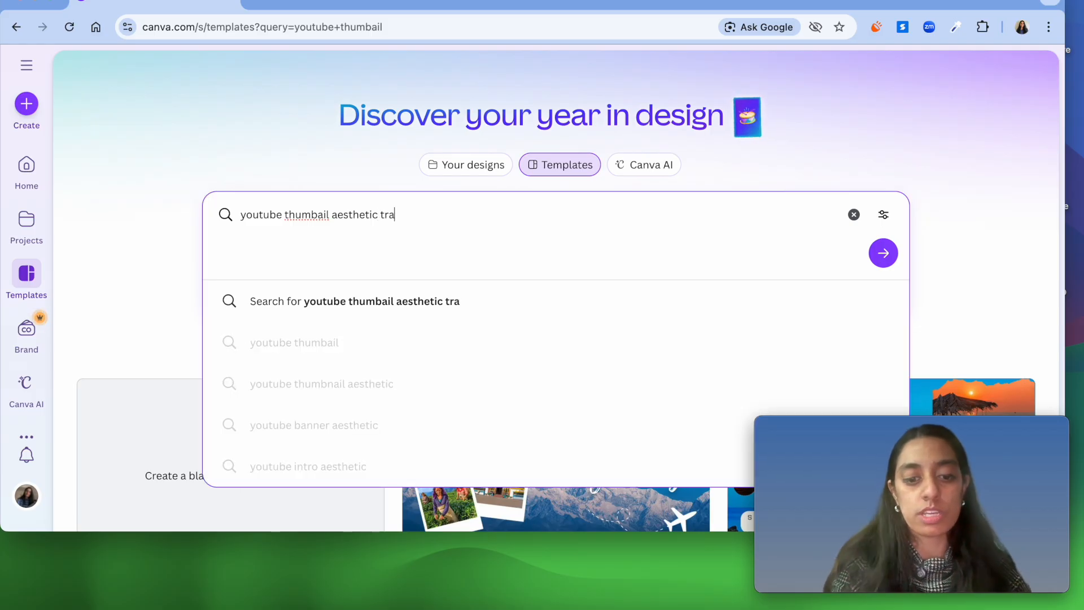
{"action": "key", "text": "Return"}
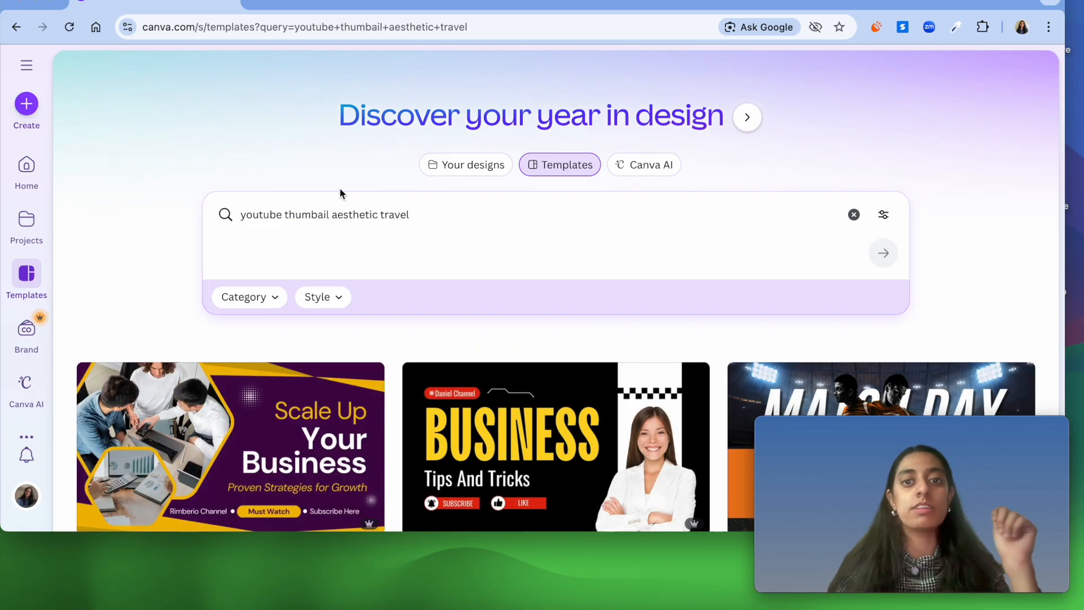
Find the Brown and Beige Simple Aesthetic Travel Vlog YouTube Thumbnail template and open it for customizing
{"action": "scroll", "coordinate": [273, 298], "scroll_direction": "down", "scroll_amount": 10}
{"action": "scroll", "coordinate": [468, 289], "scroll_direction": "up", "scroll_amount": 4}
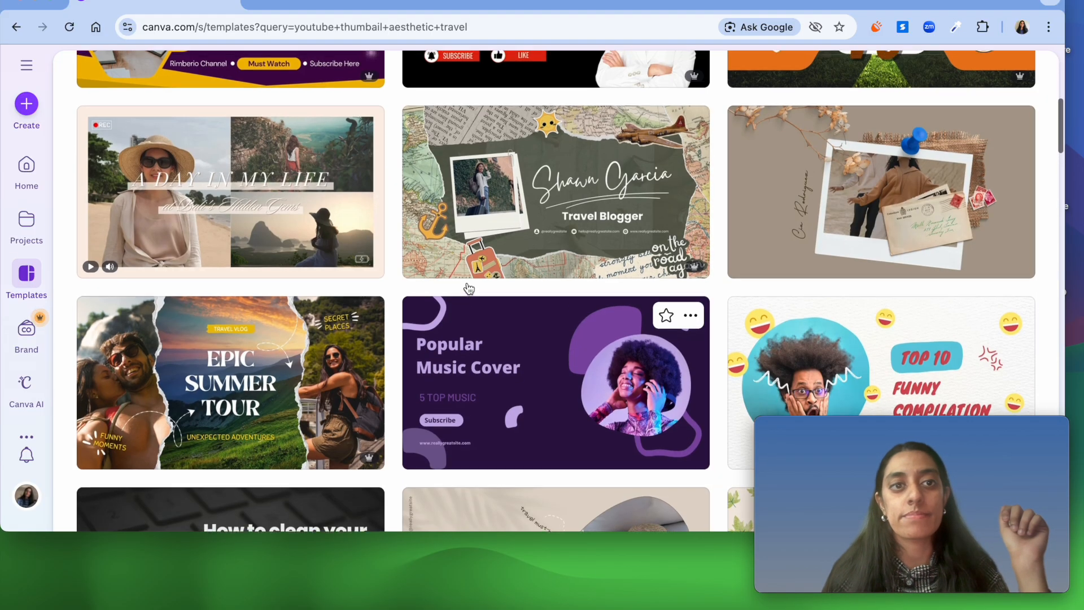
{"action": "scroll", "coordinate": [468, 288], "scroll_direction": "down", "scroll_amount": 10}
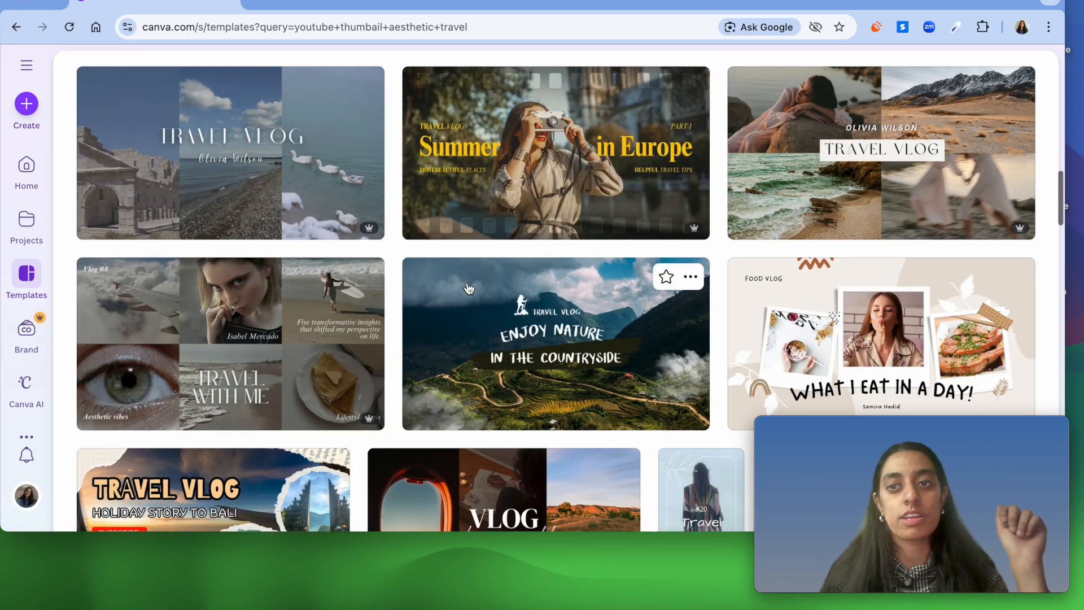
{"action": "left_click", "coordinate": [852, 188]}
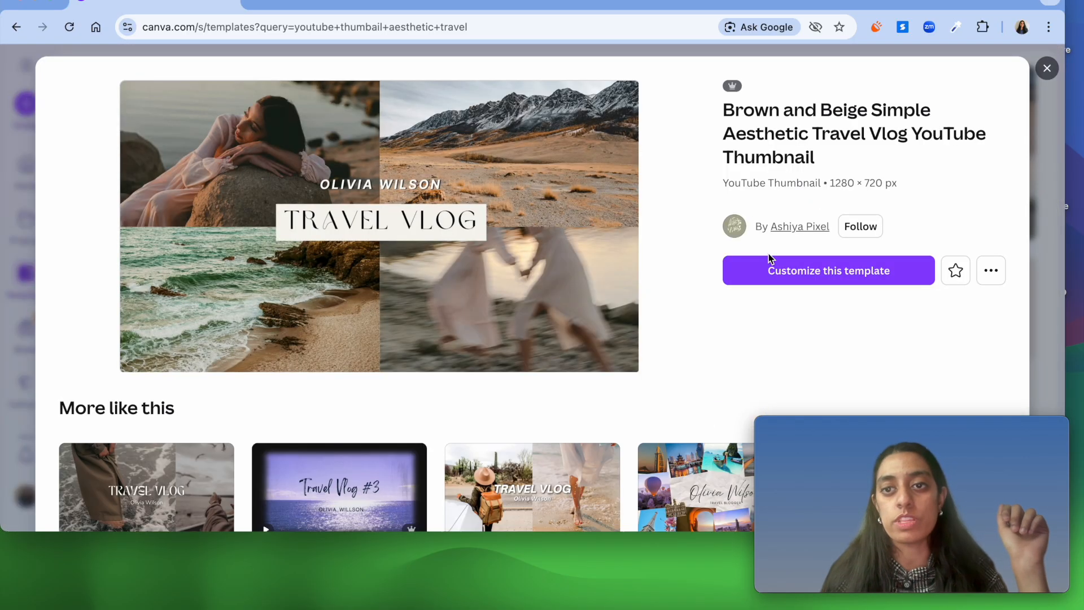
{"action": "left_click", "coordinate": [767, 258]}
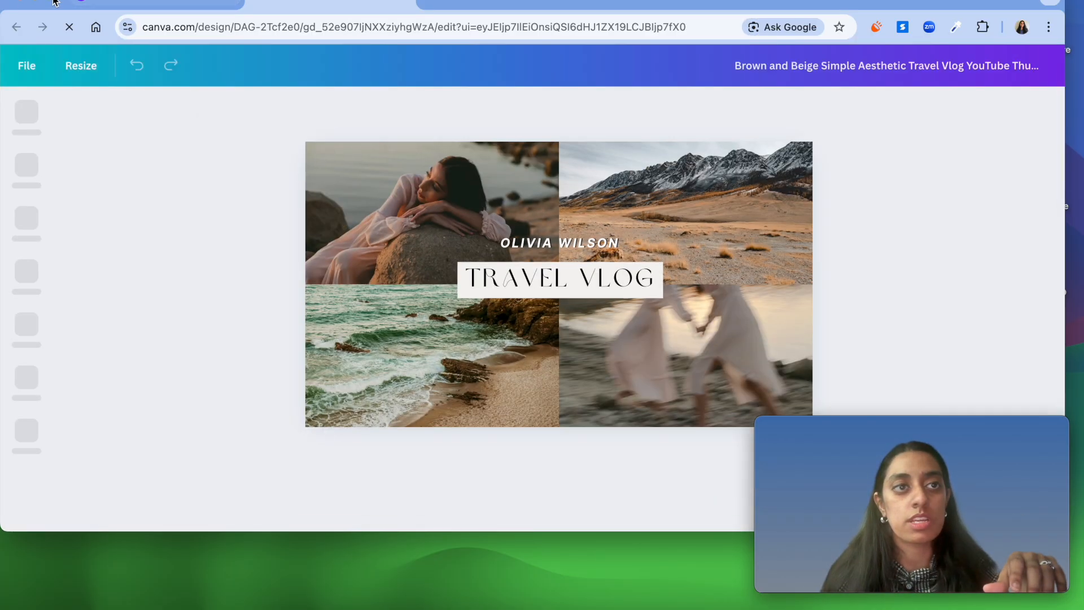
{"action": "left_click", "coordinate": [52, 1]}
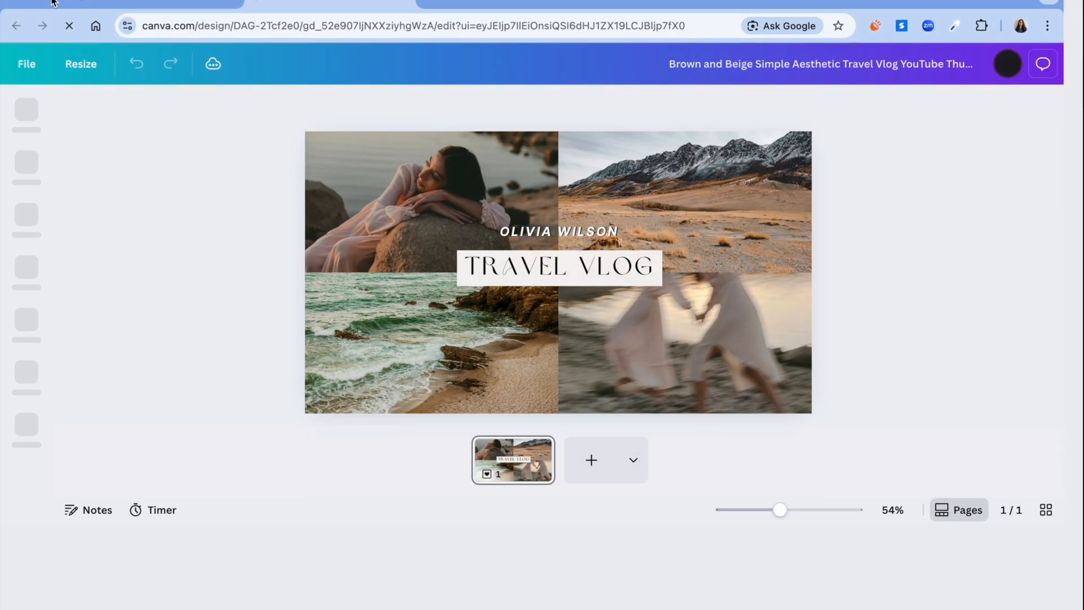
{"action": "left_click", "coordinate": [52, 0]}
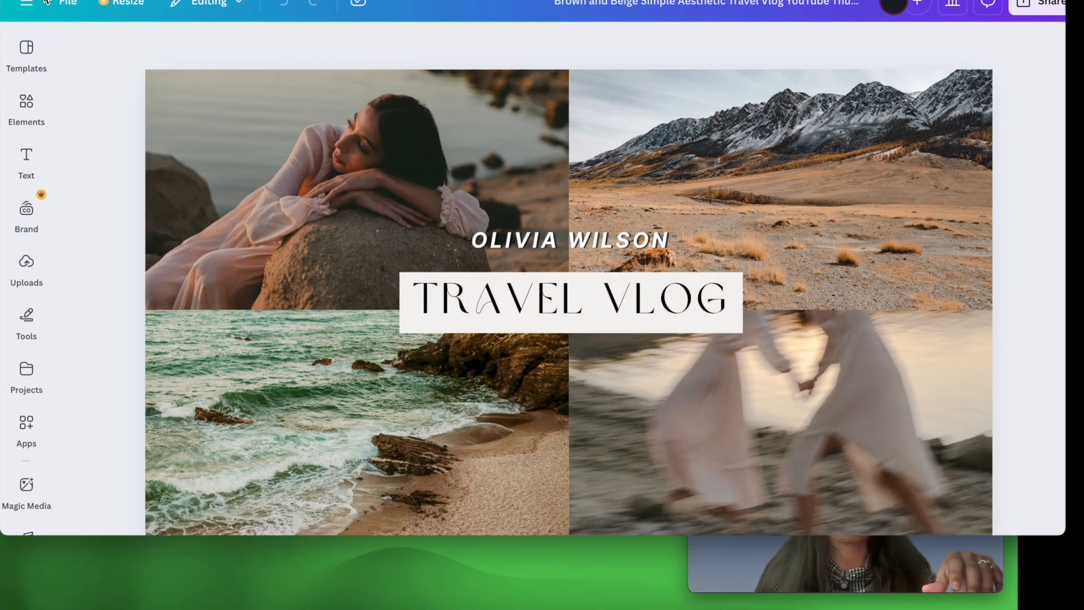
{"action": "left_click_drag", "start_coordinate": [904, 435], "coordinate": [157, 483]}
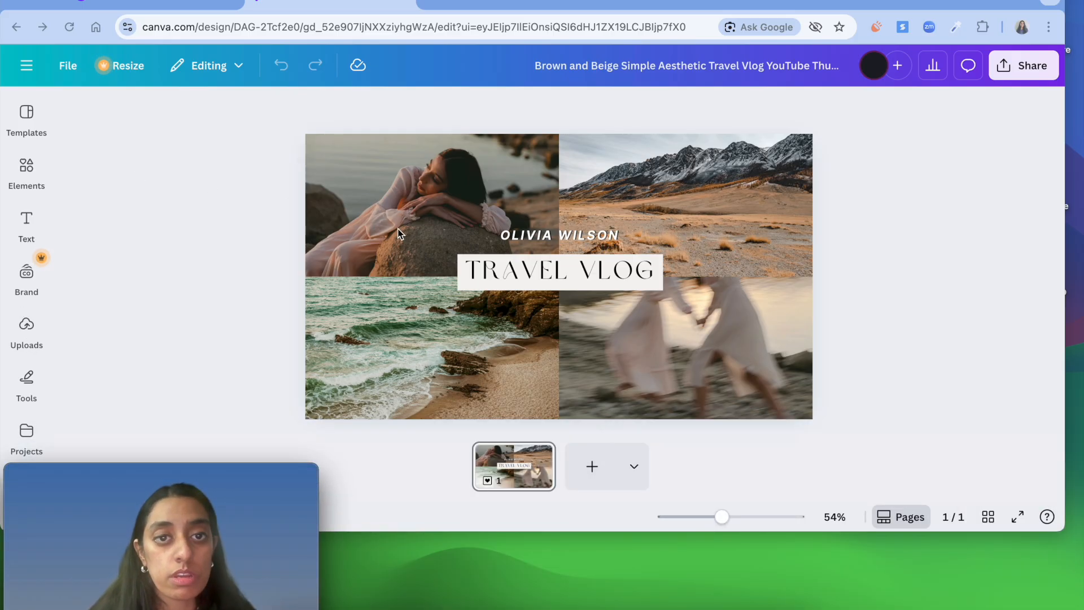
Delete the four stock photos from the template's collage, leaving the grid frames empty
{"action": "left_click", "coordinate": [436, 185]}
{"action": "key", "text": "Delete"}
{"action": "left_click", "coordinate": [686, 204]}
{"action": "key", "text": "Delete"}
{"action": "left_click", "coordinate": [401, 366]}
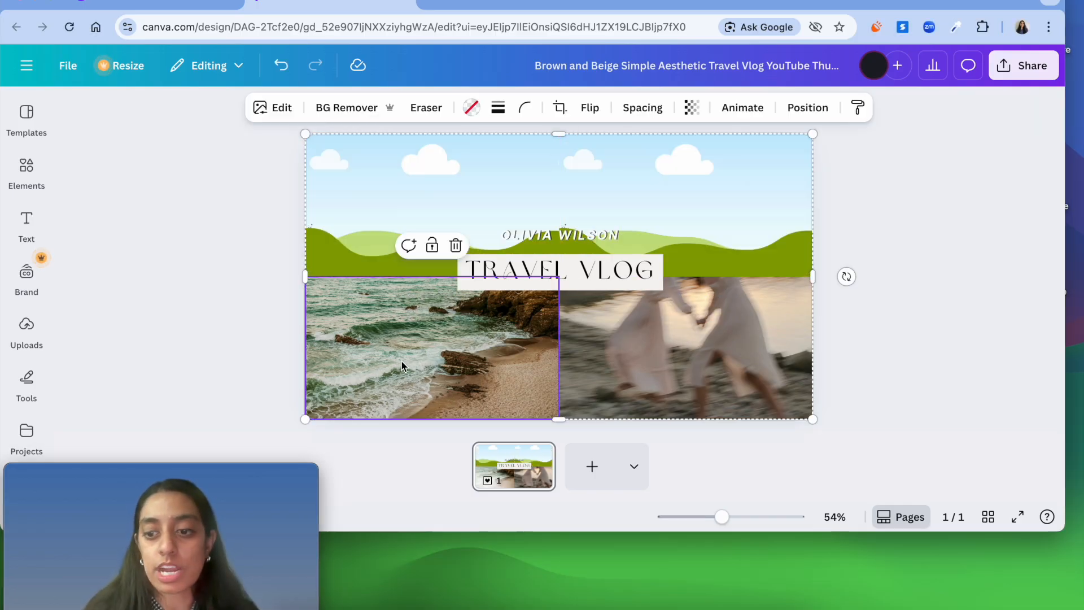
{"action": "key", "text": "Delete"}
{"action": "left_click", "coordinate": [625, 348]}
{"action": "key", "text": "Delete"}
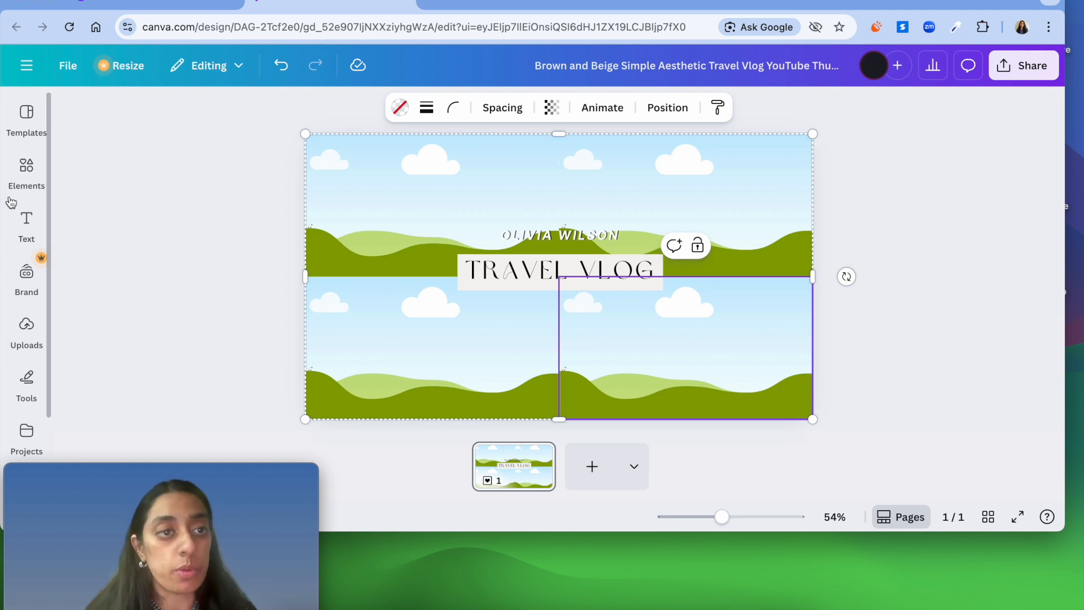
{"action": "left_click", "coordinate": [26, 170]}
{"action": "left_click", "coordinate": [26, 223]}
{"action": "left_click", "coordinate": [31, 176]}
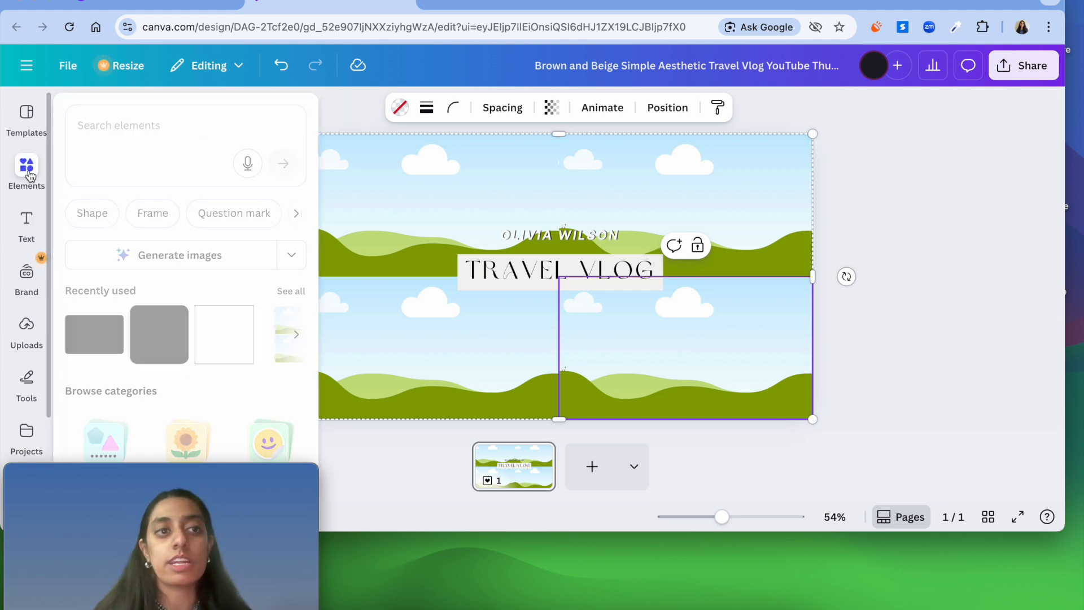
{"action": "left_click", "coordinate": [27, 275]}
{"action": "left_click", "coordinate": [27, 377]}
Fill the four collage frames with uploaded photos: mountain upper left, train upper right, temple lower left, pink blossom lakeside lower right
{"action": "left_click", "coordinate": [25, 330]}
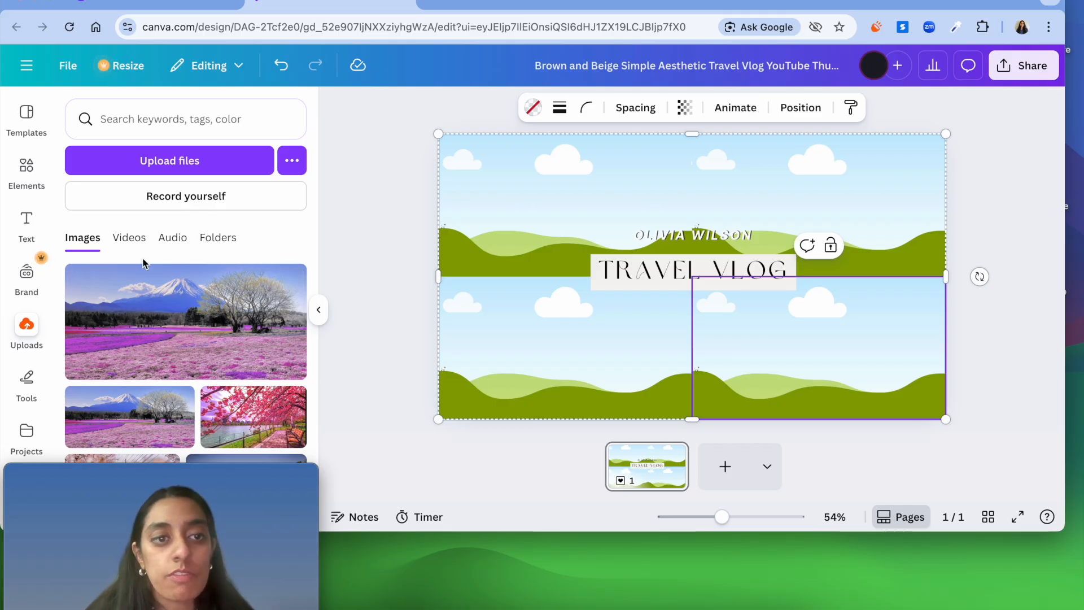
{"action": "left_click_drag", "start_coordinate": [149, 426], "coordinate": [564, 209]}
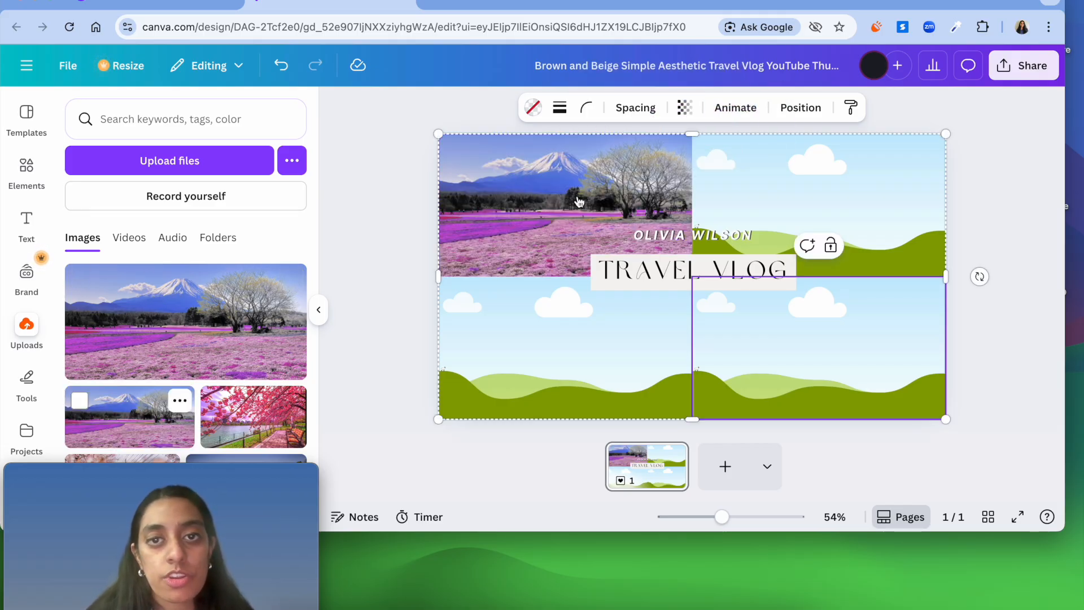
{"action": "left_click", "coordinate": [240, 433]}
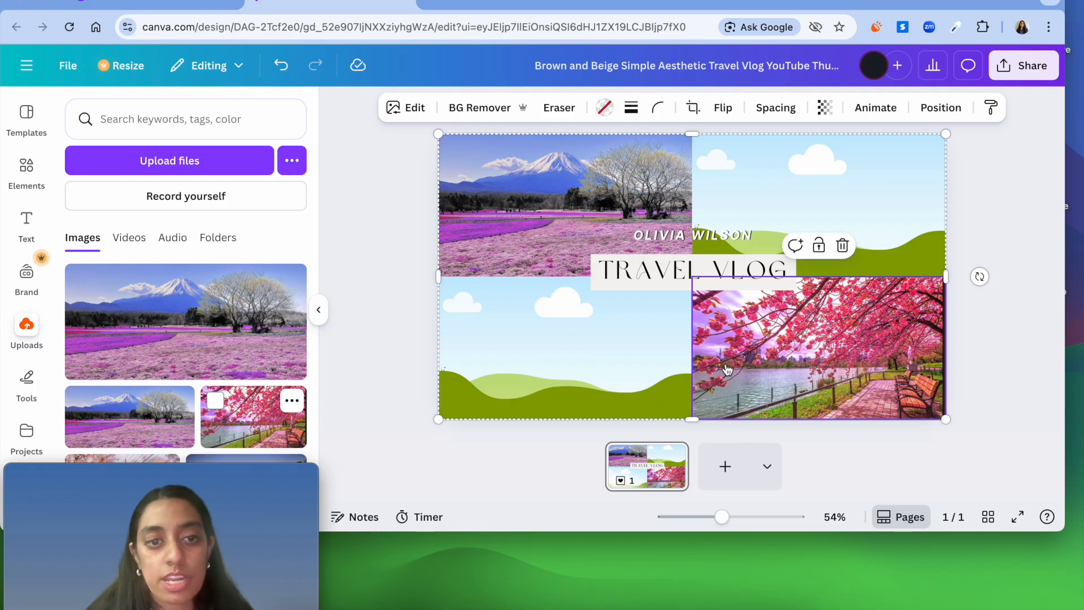
{"action": "scroll", "coordinate": [169, 361], "scroll_direction": "down", "scroll_amount": 3}
{"action": "left_click_drag", "start_coordinate": [116, 338], "coordinate": [712, 202]}
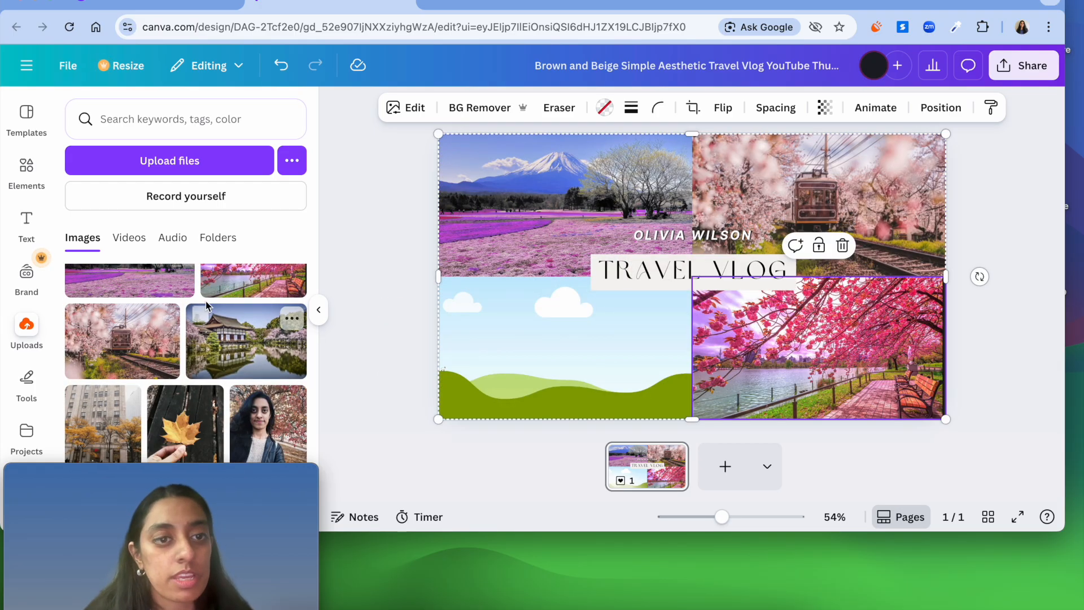
{"action": "left_click_drag", "start_coordinate": [233, 332], "coordinate": [564, 347]}
{"action": "left_click", "coordinate": [1007, 317]}
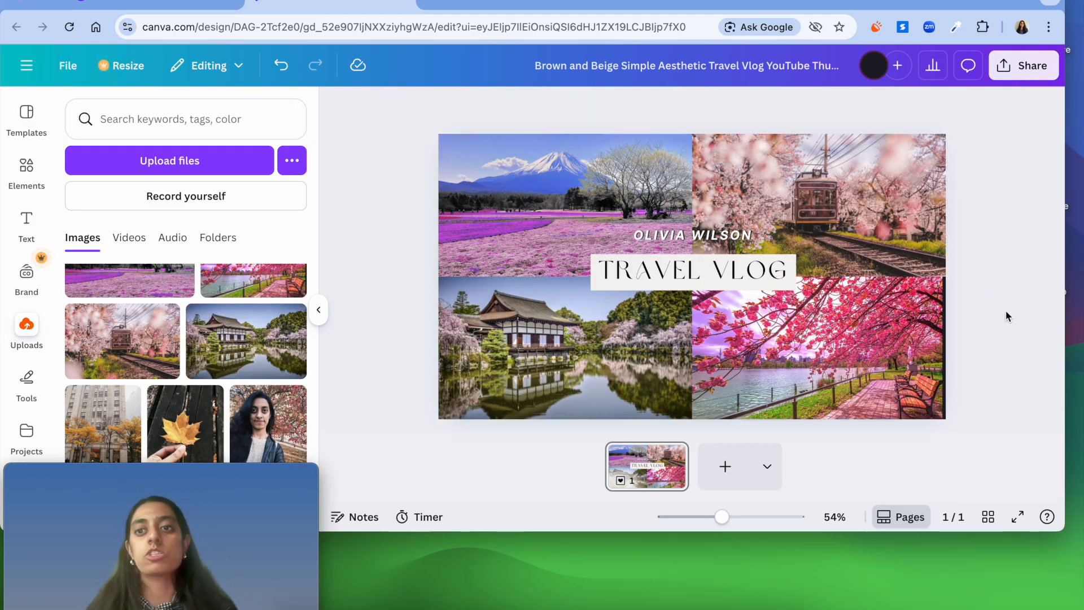
Apply Smart Crop to the pink blossom lakeside photo in the lower-right frame
{"action": "double_click", "coordinate": [825, 336]}
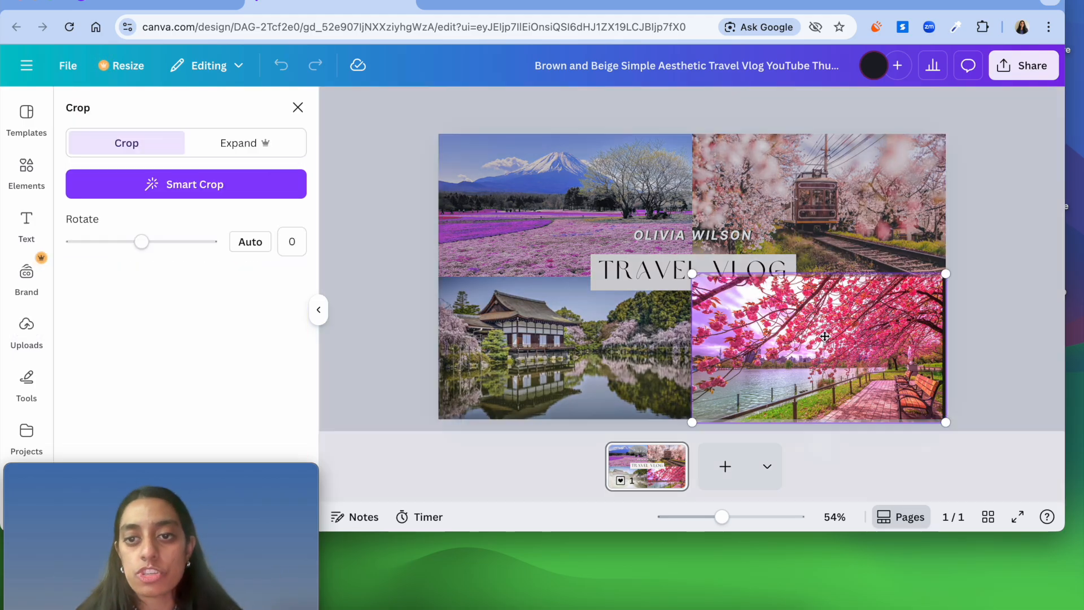
{"action": "left_click", "coordinate": [185, 186]}
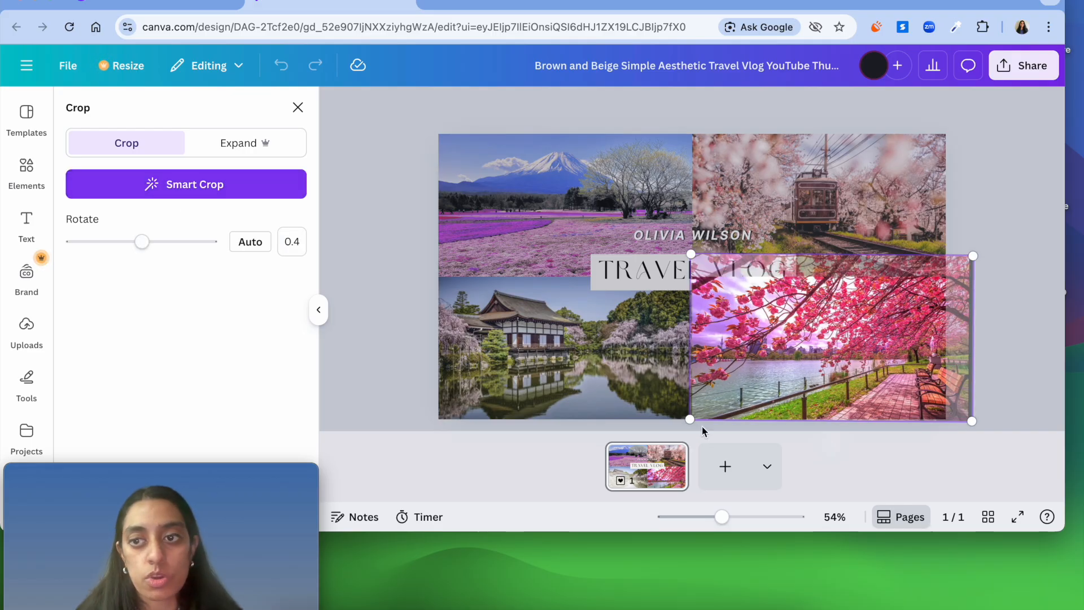
{"action": "left_click", "coordinate": [997, 219]}
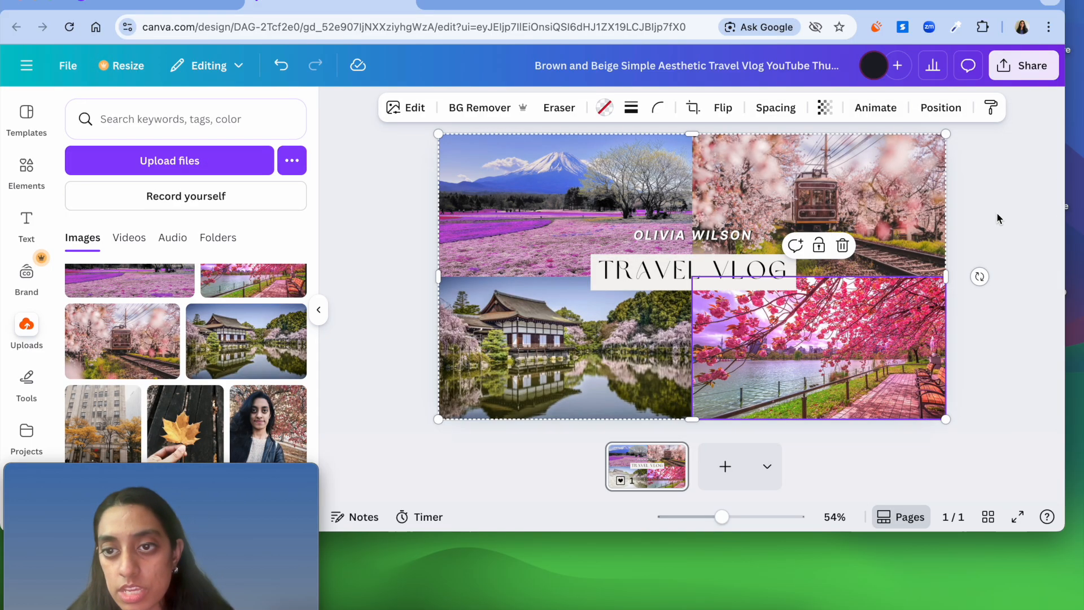
{"action": "left_click", "coordinate": [970, 227]}
Replace the placeholder name above the TRAVEL VLOG title with TRIP TO JAPAN
{"action": "left_click", "coordinate": [714, 234]}
{"action": "key", "text": "BackSpace"}
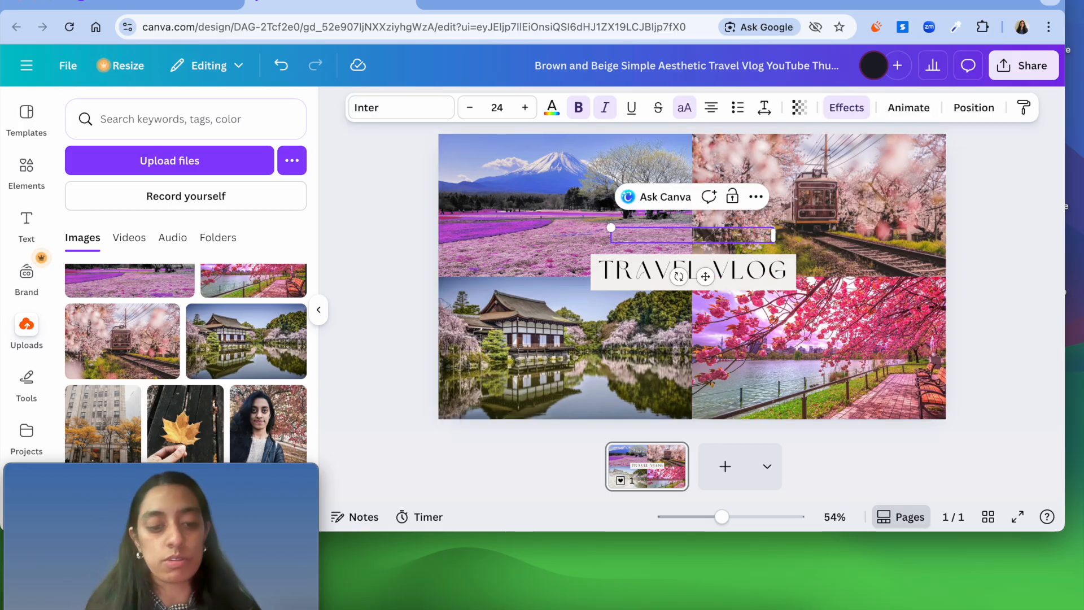
{"action": "type", "text": "TRIP TO JAPAN"}
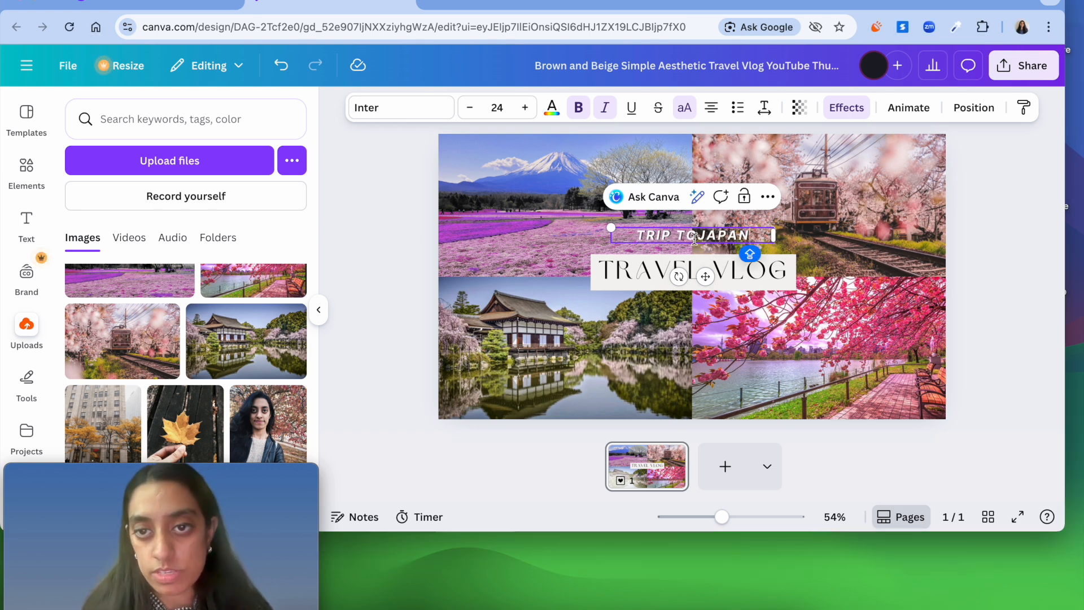
{"action": "left_click", "coordinate": [1013, 275]}
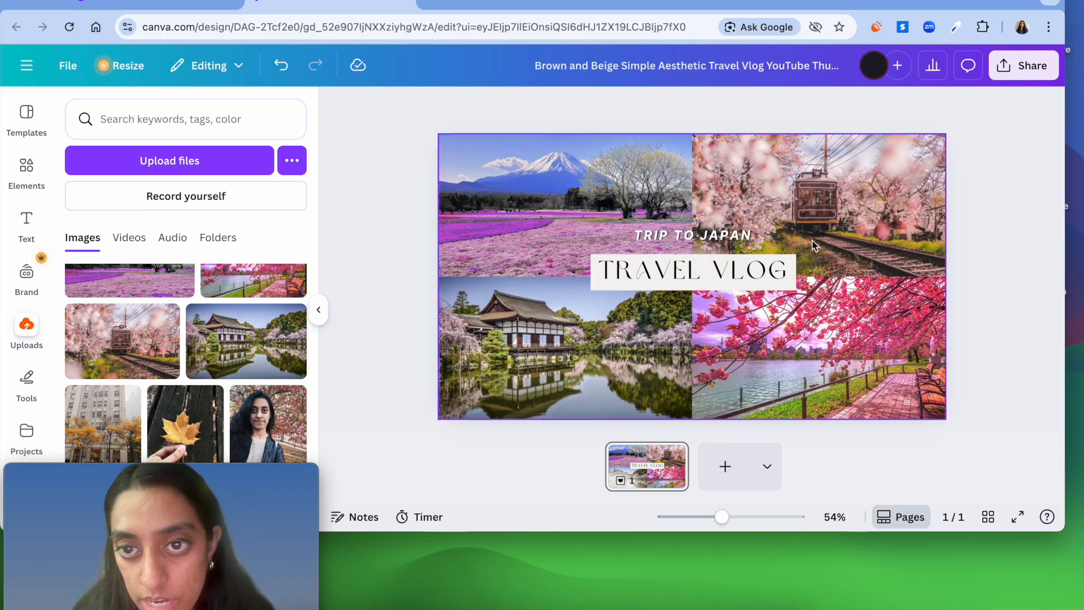
Change the TRAVEL VLOG title text to SPRING BREAK
{"action": "left_click", "coordinate": [801, 269]}
{"action": "double_click", "coordinate": [800, 269]}
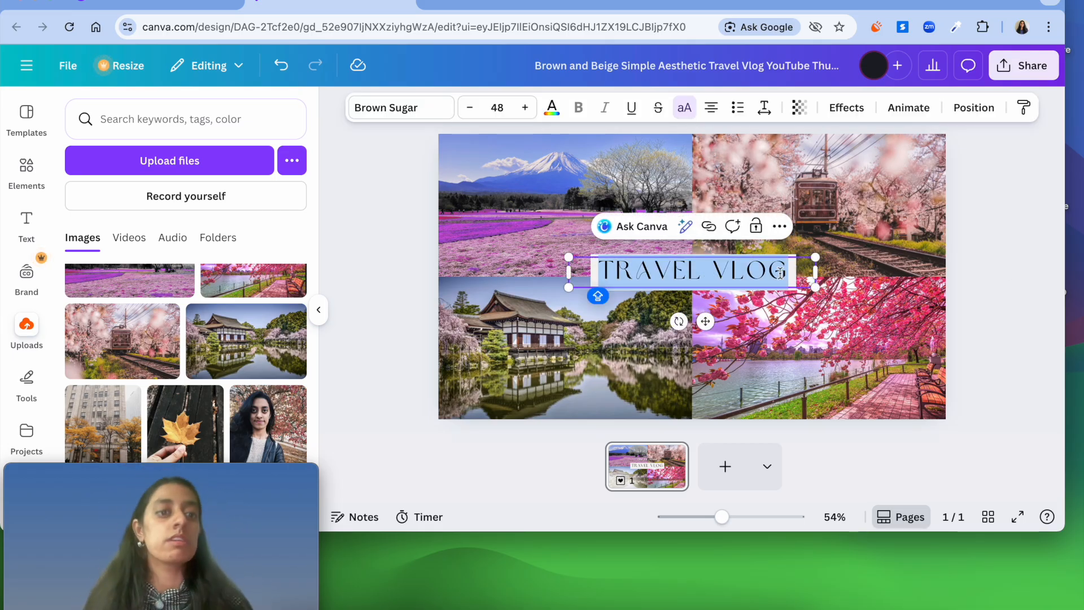
{"action": "key", "text": "BackSpace"}
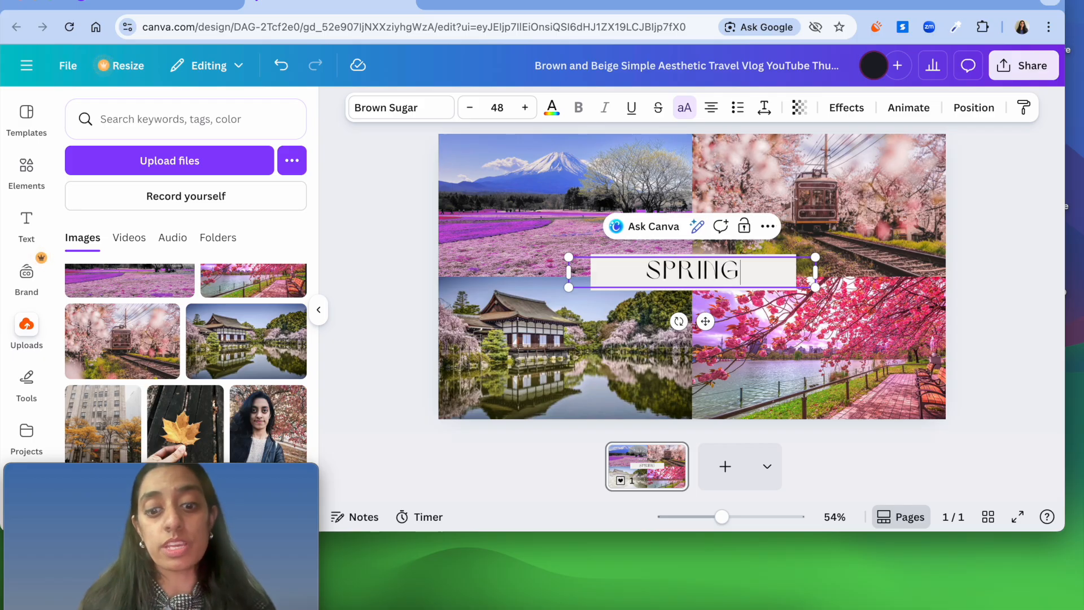
{"action": "left_click", "coordinate": [1019, 323]}
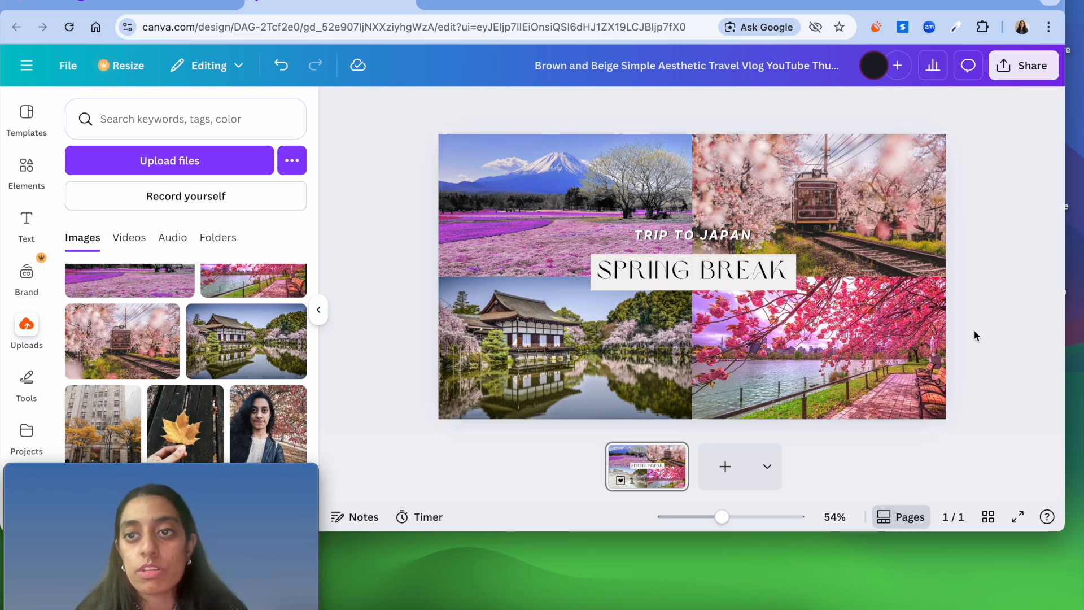
Preview the page animation styles, such as Block, Sleek and Corporate, on the whole design
{"action": "key", "text": "ctrl+a"}
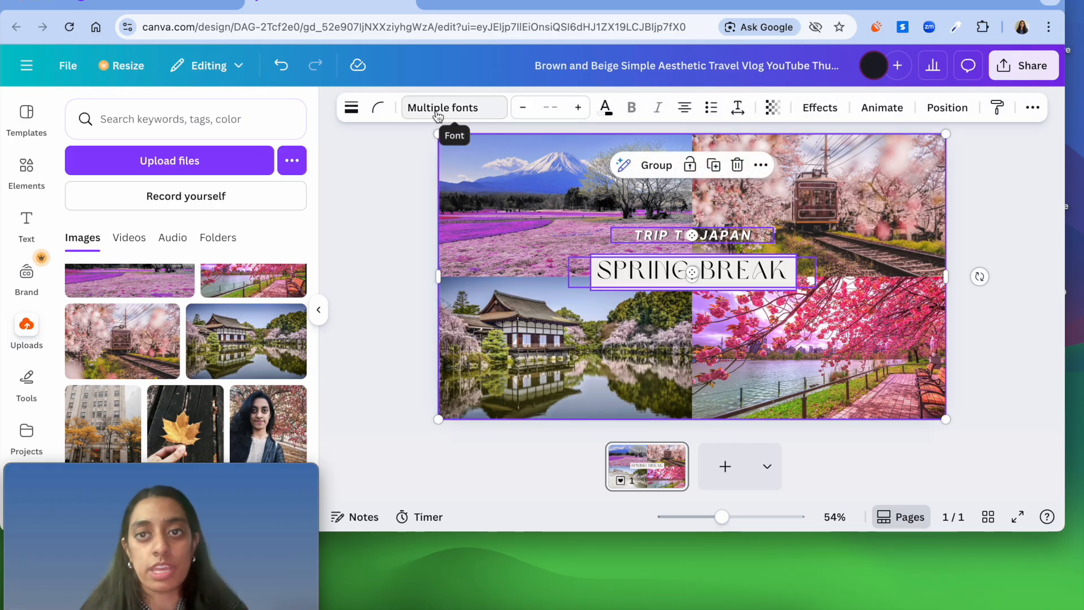
{"action": "left_click", "coordinate": [869, 114]}
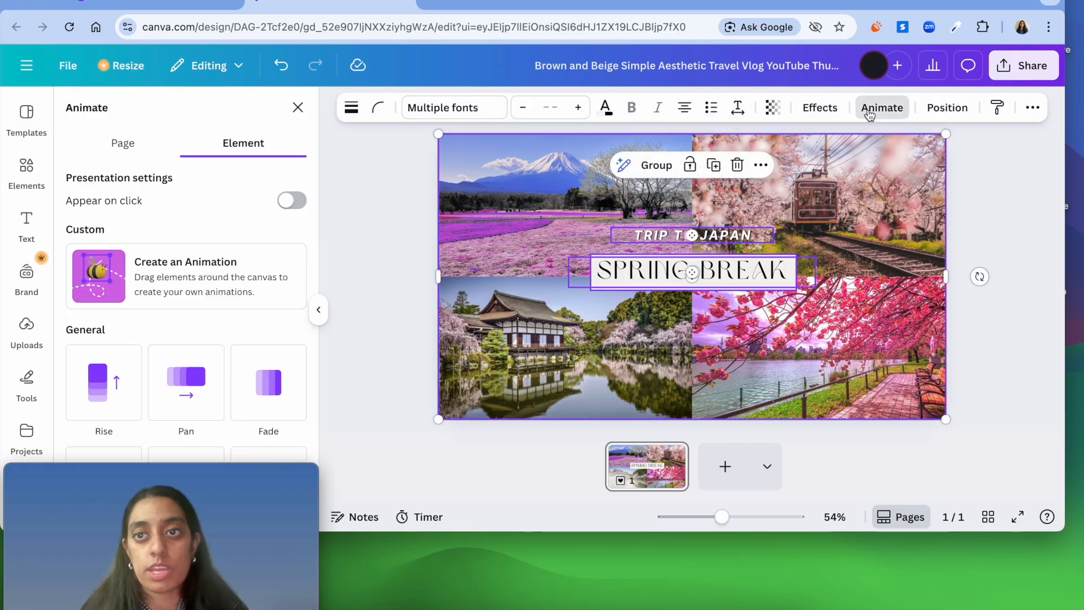
{"action": "left_click", "coordinate": [129, 148]}
{"action": "scroll", "coordinate": [183, 299], "scroll_direction": "down", "scroll_amount": 10}
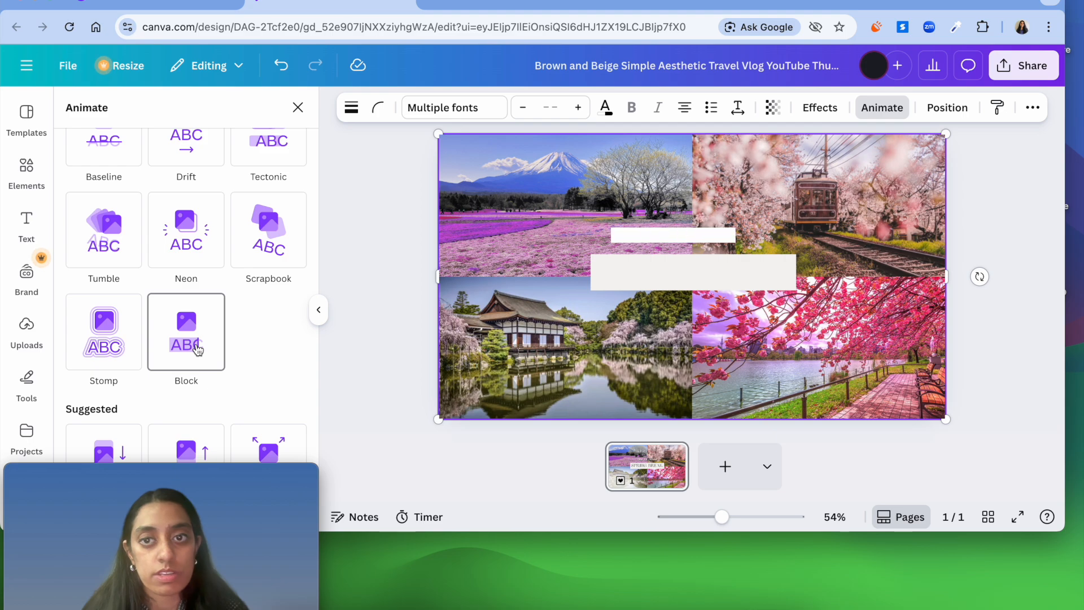
{"action": "scroll", "coordinate": [232, 397], "scroll_direction": "up", "scroll_amount": 10}
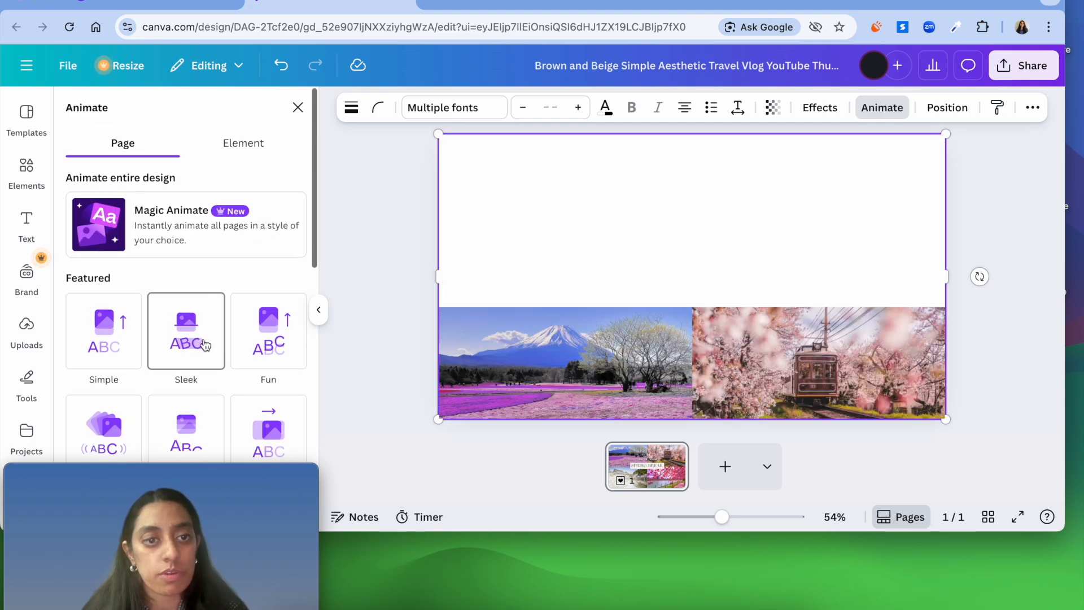
{"action": "scroll", "coordinate": [269, 339], "scroll_direction": "down", "scroll_amount": 3}
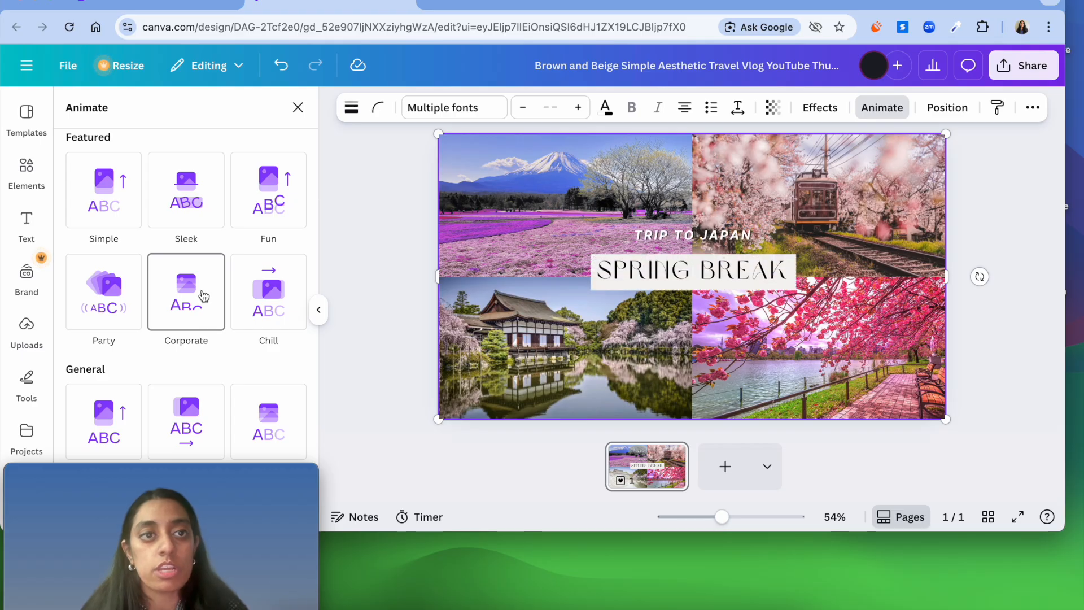
{"action": "scroll", "coordinate": [204, 295], "scroll_direction": "up", "scroll_amount": 3}
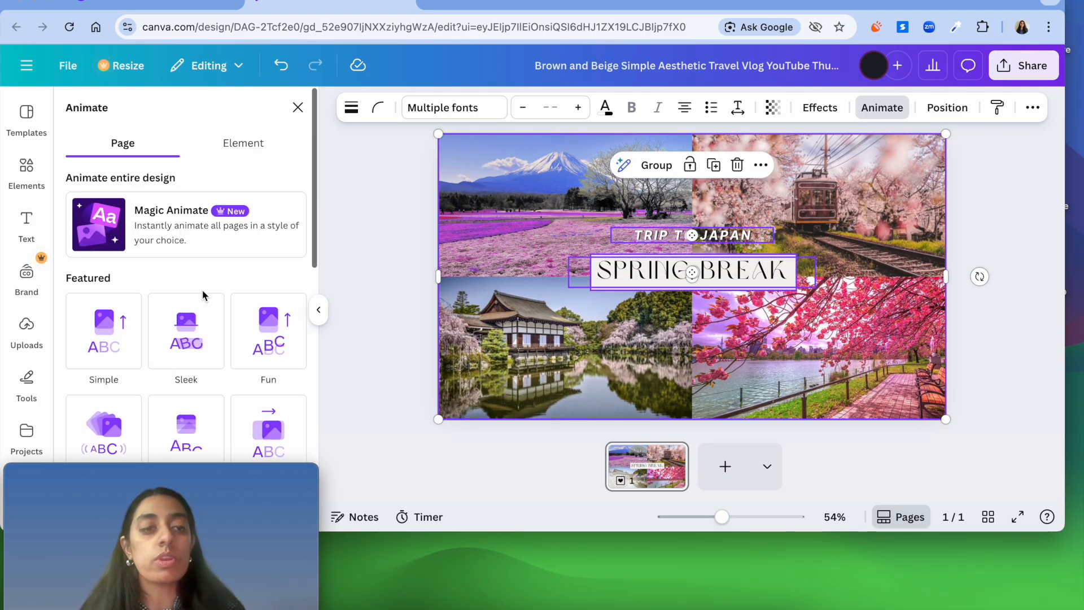
Preview the element animation effects, including the Pulse add-on, and close the animation options without keeping one
{"action": "left_click", "coordinate": [252, 148]}
{"action": "scroll", "coordinate": [243, 296], "scroll_direction": "down", "scroll_amount": 10}
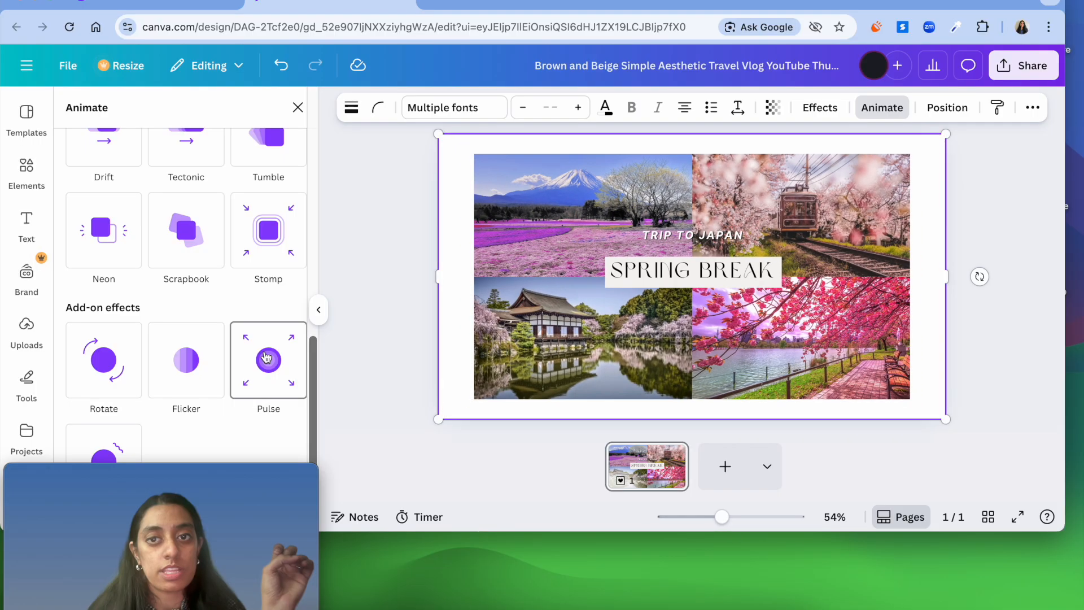
{"action": "left_click", "coordinate": [265, 357]}
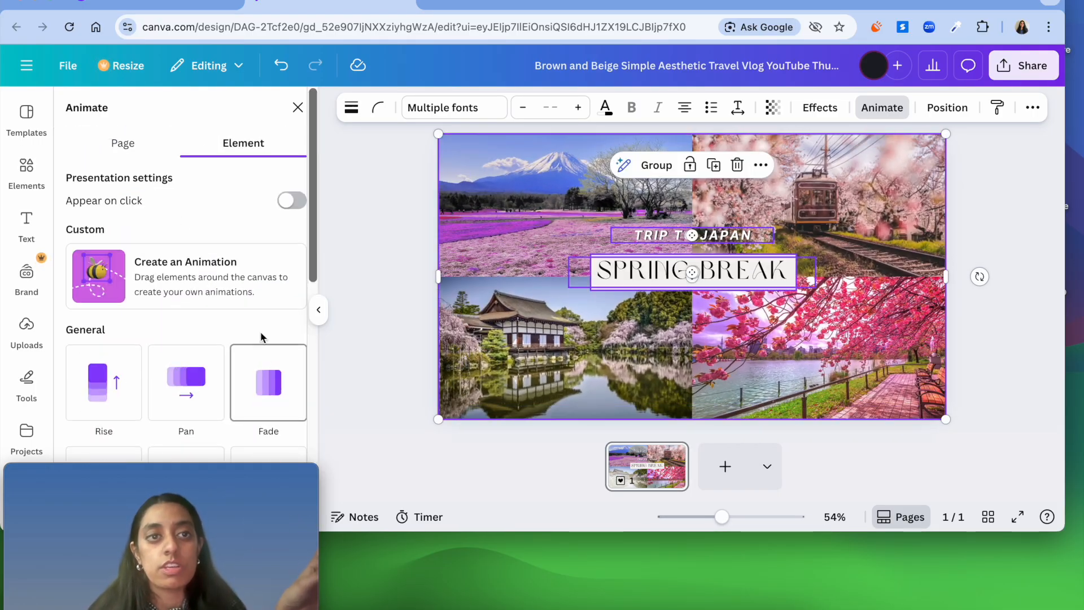
{"action": "left_click", "coordinate": [140, 153]}
{"action": "left_click", "coordinate": [426, 227]}
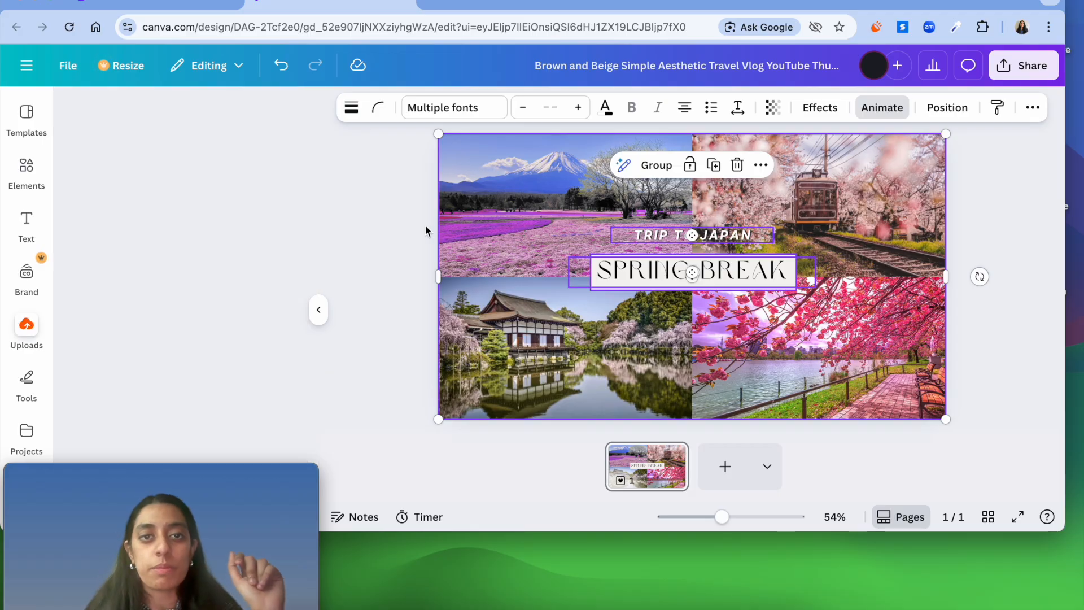
{"action": "left_click", "coordinate": [419, 223]}
{"action": "left_click", "coordinate": [536, 151]}
{"action": "left_click", "coordinate": [326, 180]}
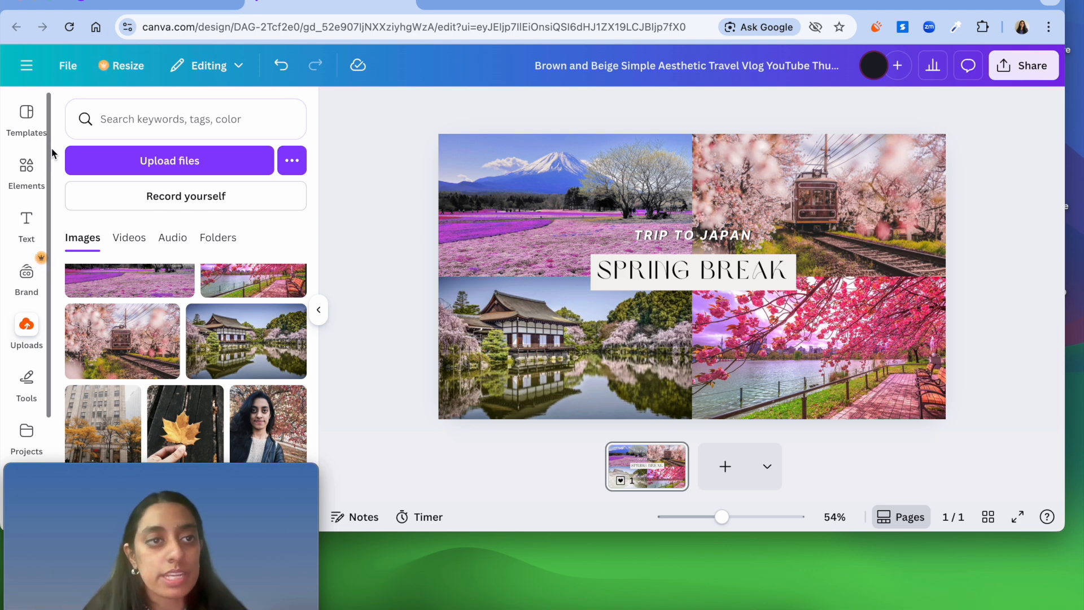
Add a rectangle shape, stretch it over the entire canvas, and make it a semi-transparent pink overlay behind the text
{"action": "left_click", "coordinate": [26, 170]}
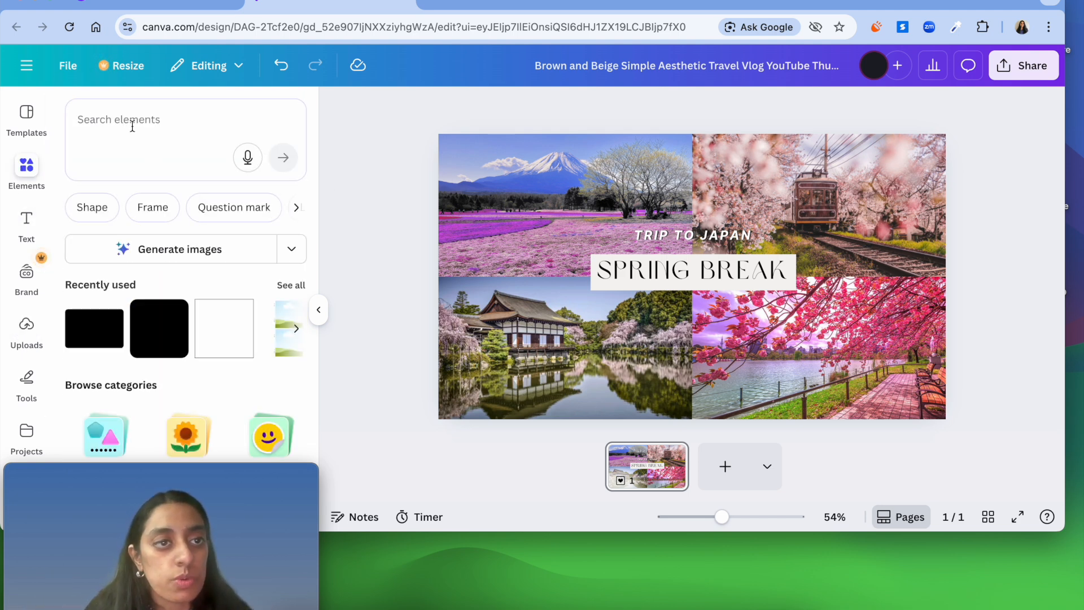
{"action": "left_click", "coordinate": [105, 198]}
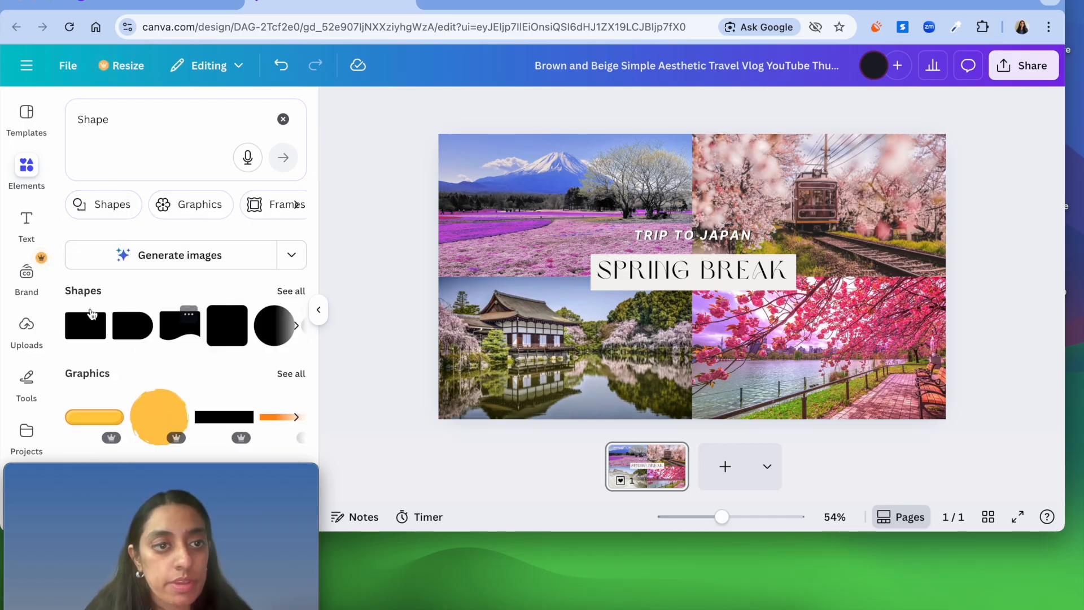
{"action": "left_click_drag", "start_coordinate": [305, 285], "coordinate": [454, 148]}
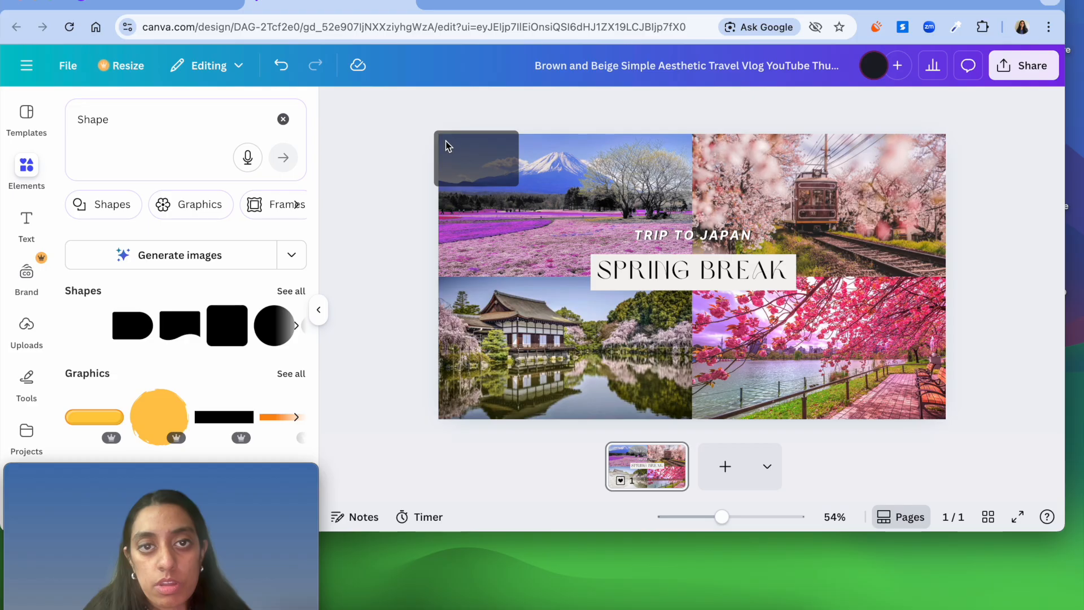
{"action": "left_click_drag", "start_coordinate": [452, 145], "coordinate": [454, 147]}
{"action": "left_click_drag", "start_coordinate": [524, 192], "coordinate": [895, 371]}
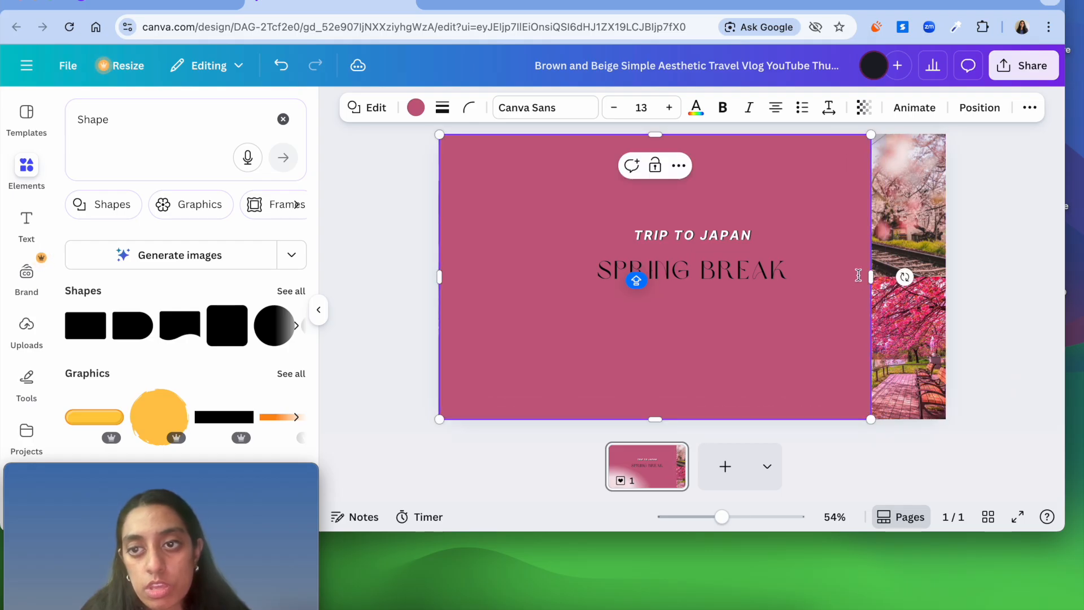
{"action": "left_click_drag", "start_coordinate": [875, 280], "coordinate": [917, 276]}
{"action": "left_click_drag", "start_coordinate": [940, 273], "coordinate": [946, 273]}
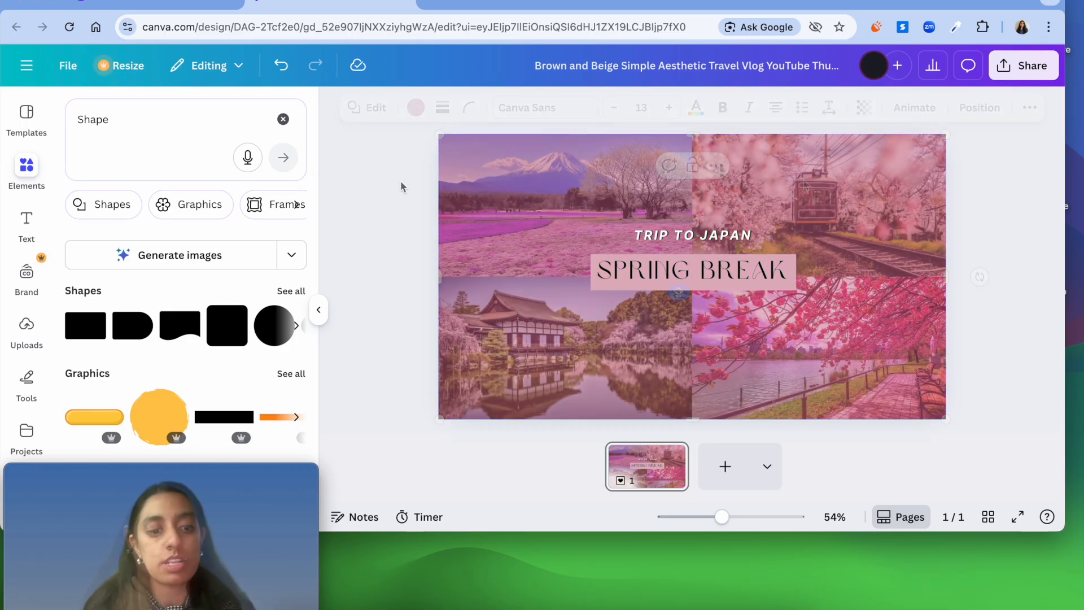
Select everything on the canvas and apply the Photo Rise page animation
{"action": "key", "text": "ctrl+a"}
{"action": "left_click", "coordinate": [948, 107]}
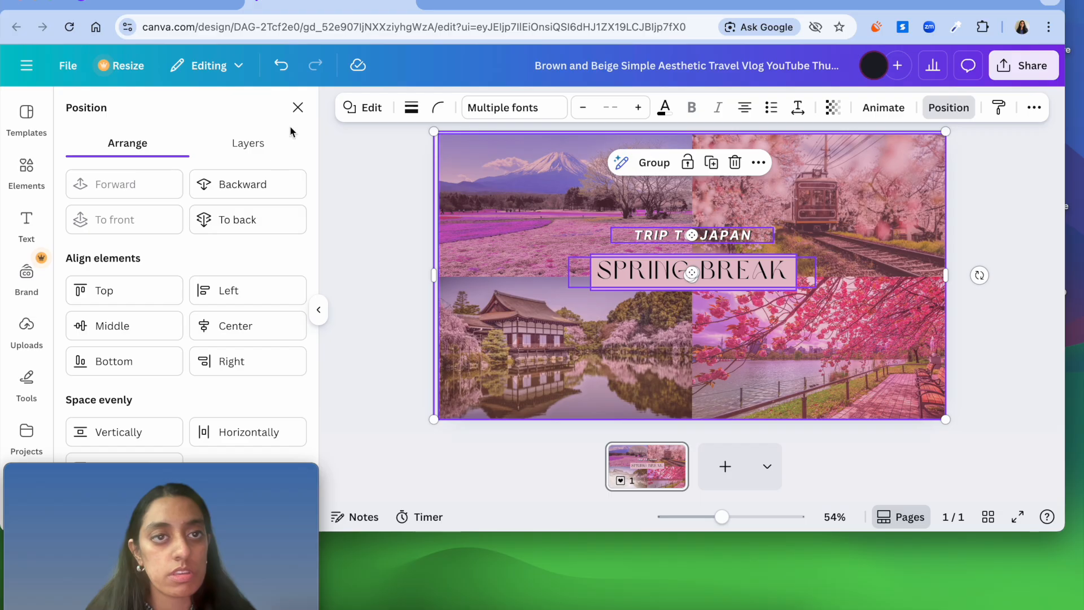
{"action": "left_click", "coordinate": [298, 107]}
{"action": "left_click", "coordinate": [869, 115]}
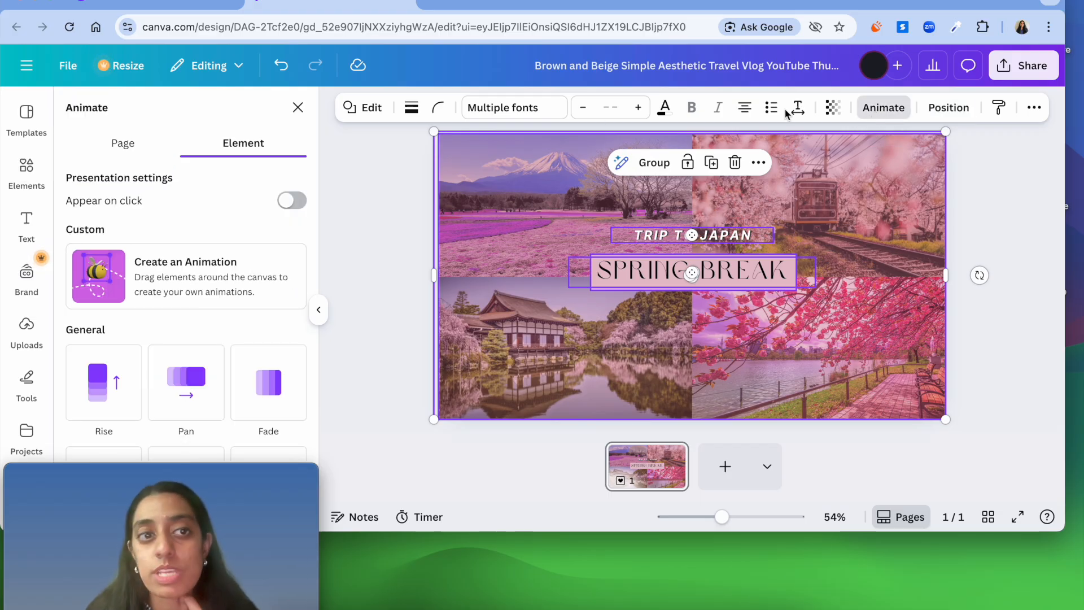
{"action": "scroll", "coordinate": [145, 235], "scroll_direction": "down", "scroll_amount": 2}
{"action": "scroll", "coordinate": [145, 234], "scroll_direction": "up", "scroll_amount": 2}
{"action": "left_click", "coordinate": [122, 142]}
{"action": "scroll", "coordinate": [206, 305], "scroll_direction": "down", "scroll_amount": 8}
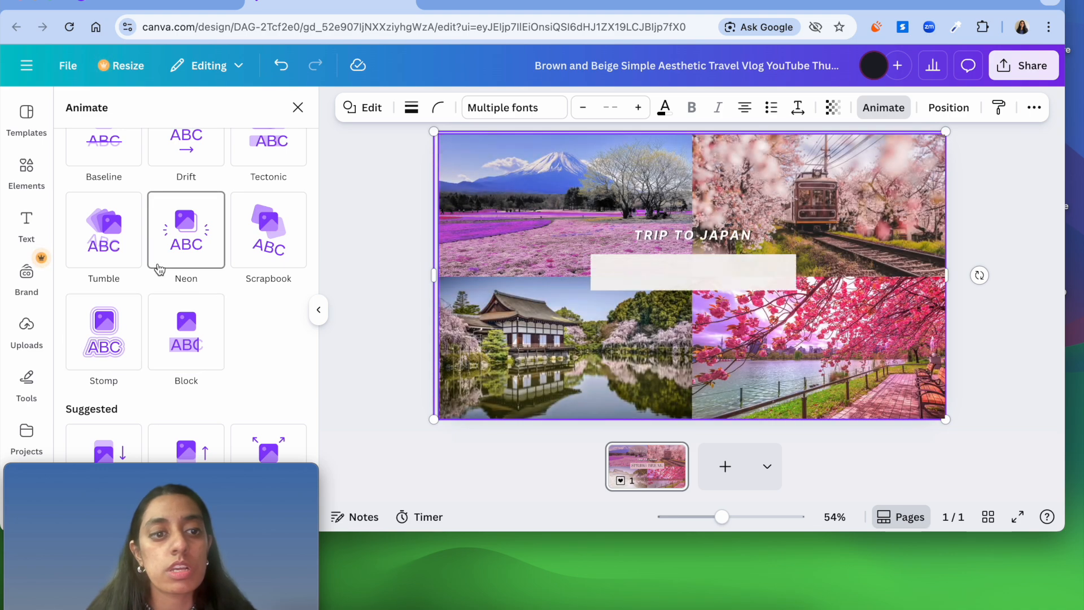
{"action": "left_click_drag", "start_coordinate": [237, 487], "coordinate": [1036, 479]}
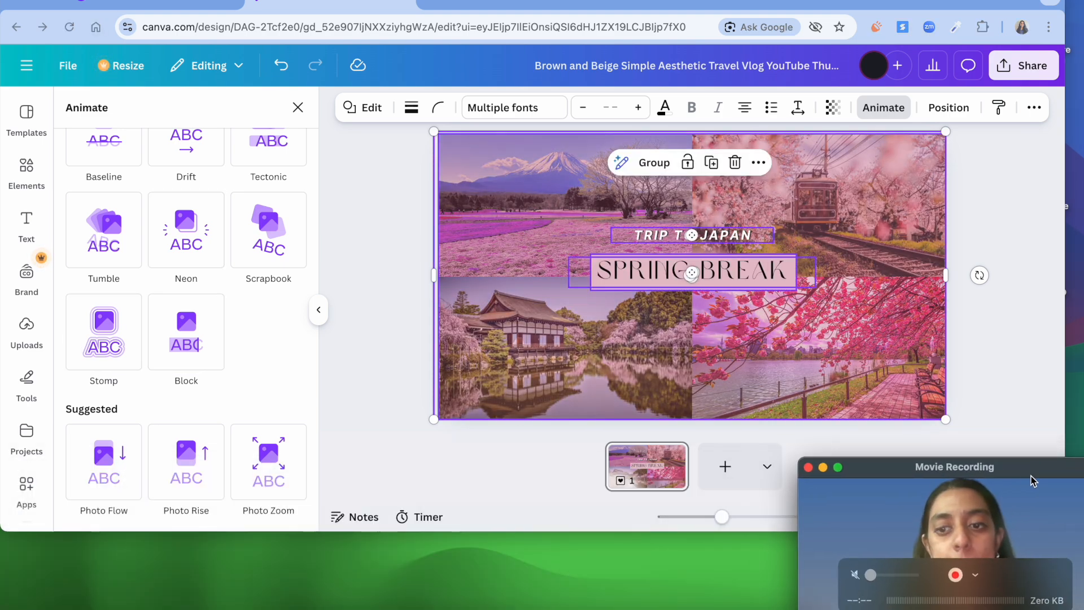
{"action": "left_click", "coordinate": [186, 474]}
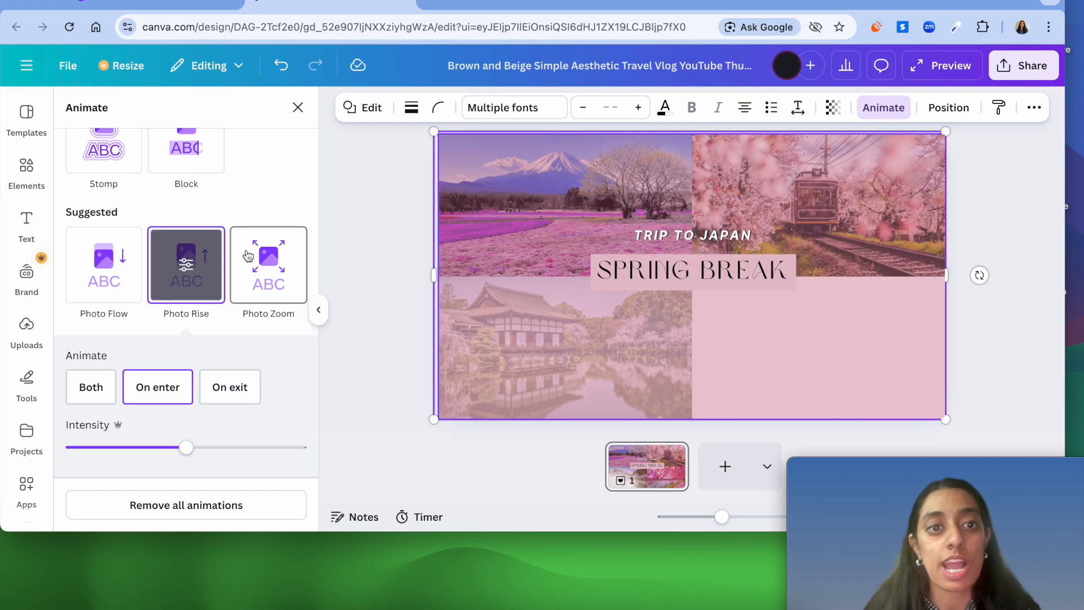
Switch the page animation to Photo Zoom, set it to animate Both, and lower its scale to near the minimum
{"action": "left_click", "coordinate": [248, 256]}
{"action": "left_click", "coordinate": [89, 379]}
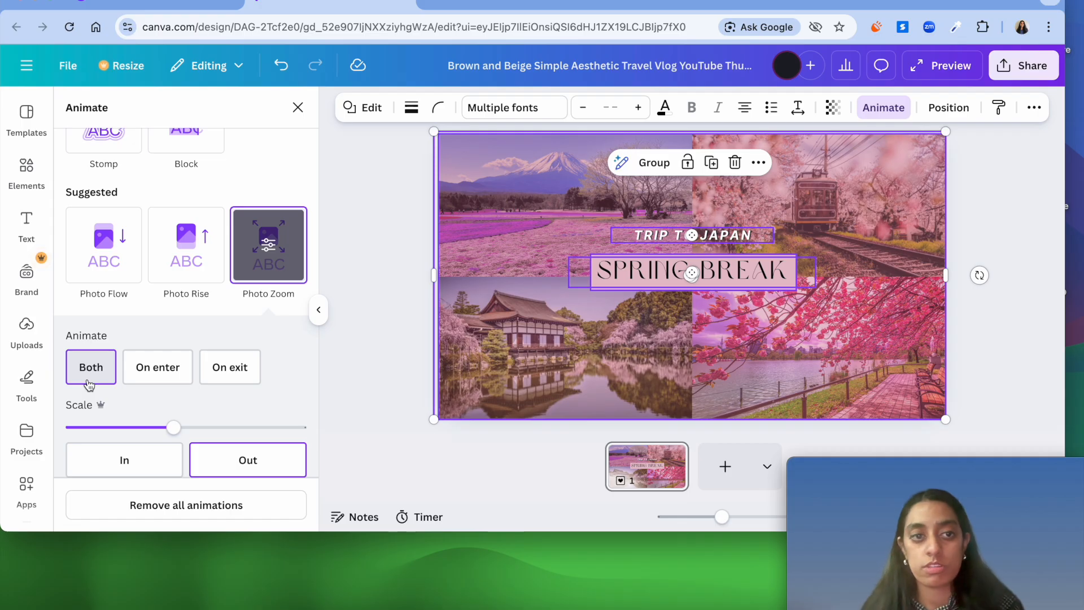
{"action": "left_click_drag", "start_coordinate": [168, 429], "coordinate": [144, 431]}
{"action": "left_click_drag", "start_coordinate": [79, 430], "coordinate": [75, 430]}
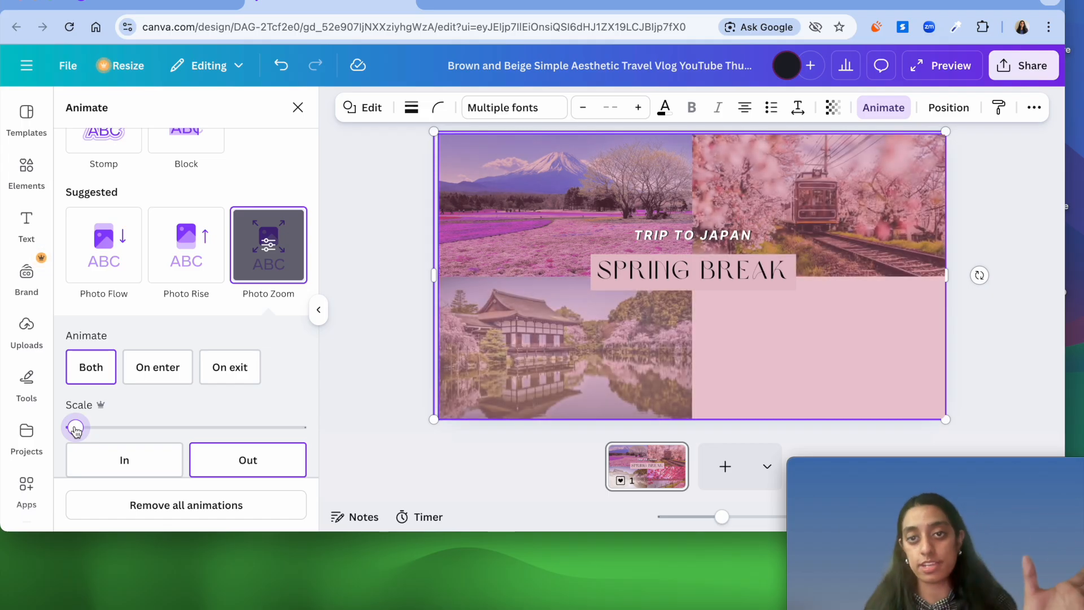
{"action": "left_click", "coordinate": [345, 345]}
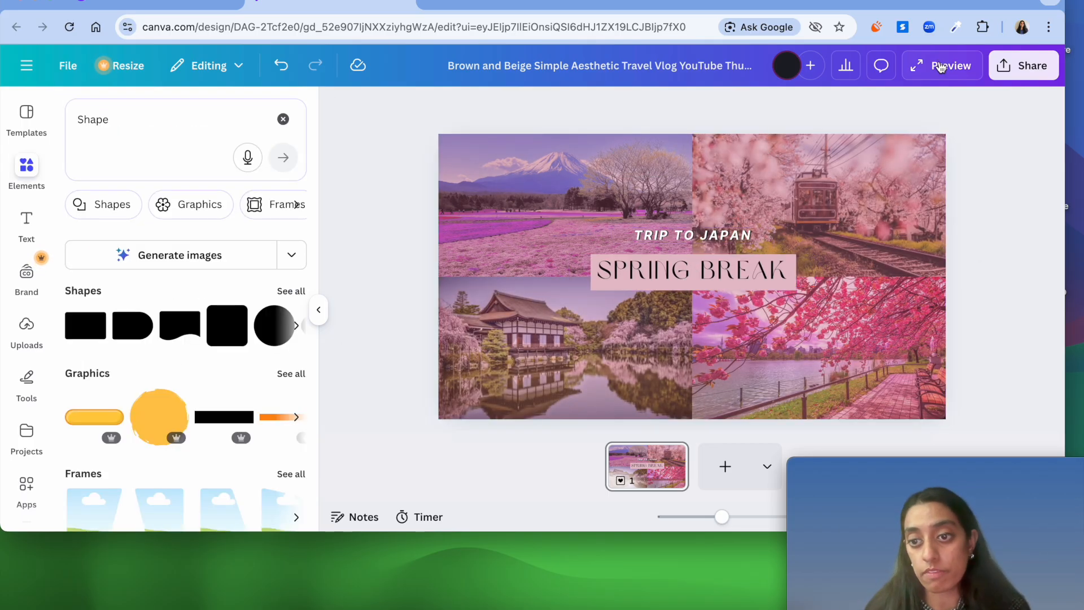
Preview the animated design, view it in full screen, and close the preview
{"action": "left_click", "coordinate": [939, 64]}
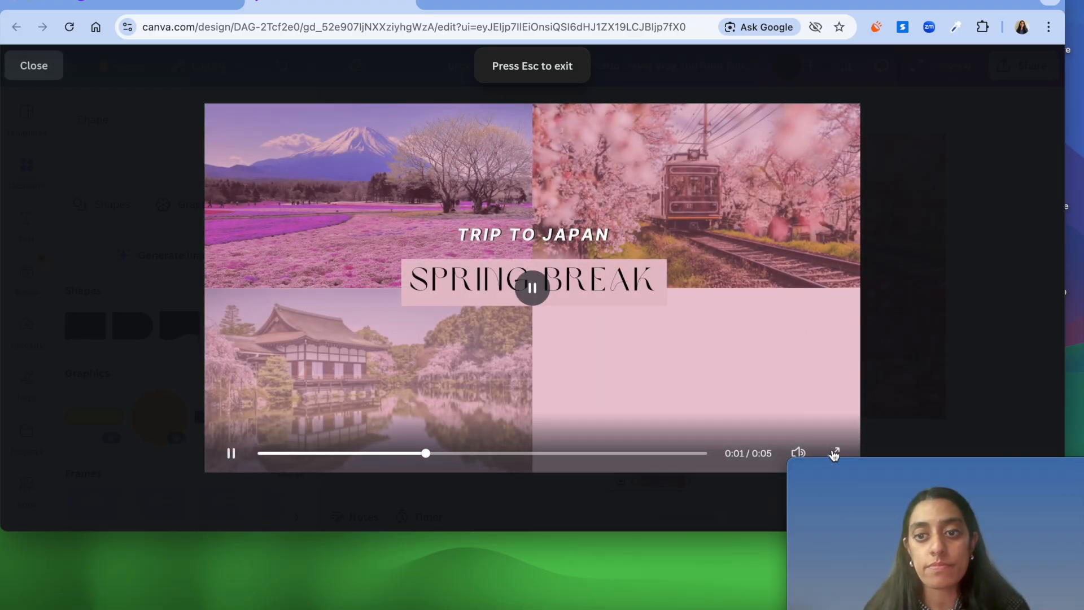
{"action": "left_click", "coordinate": [834, 452]}
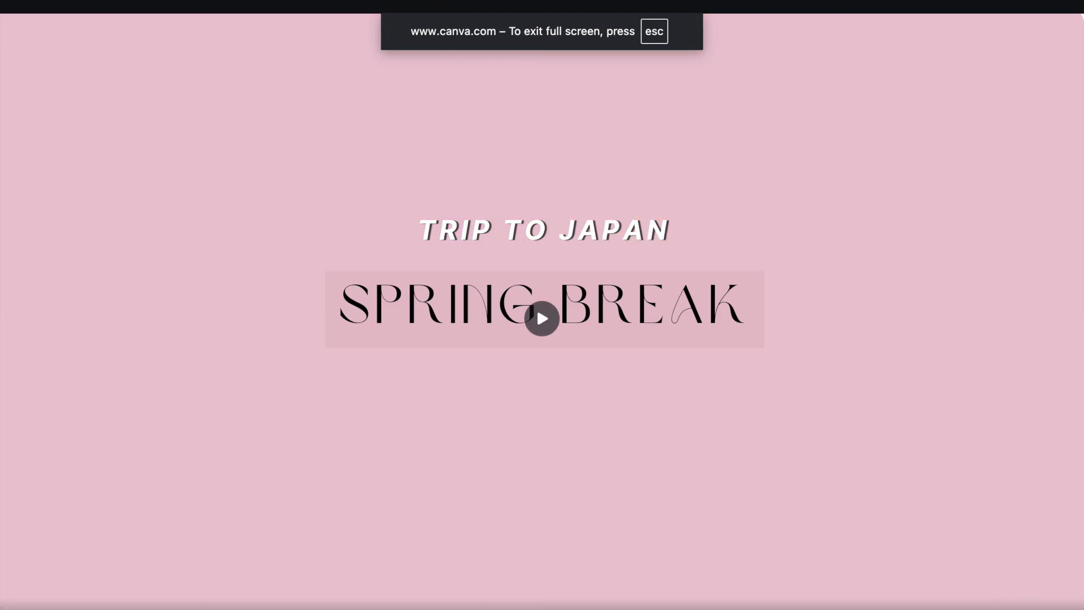
{"action": "key", "text": "Escape"}
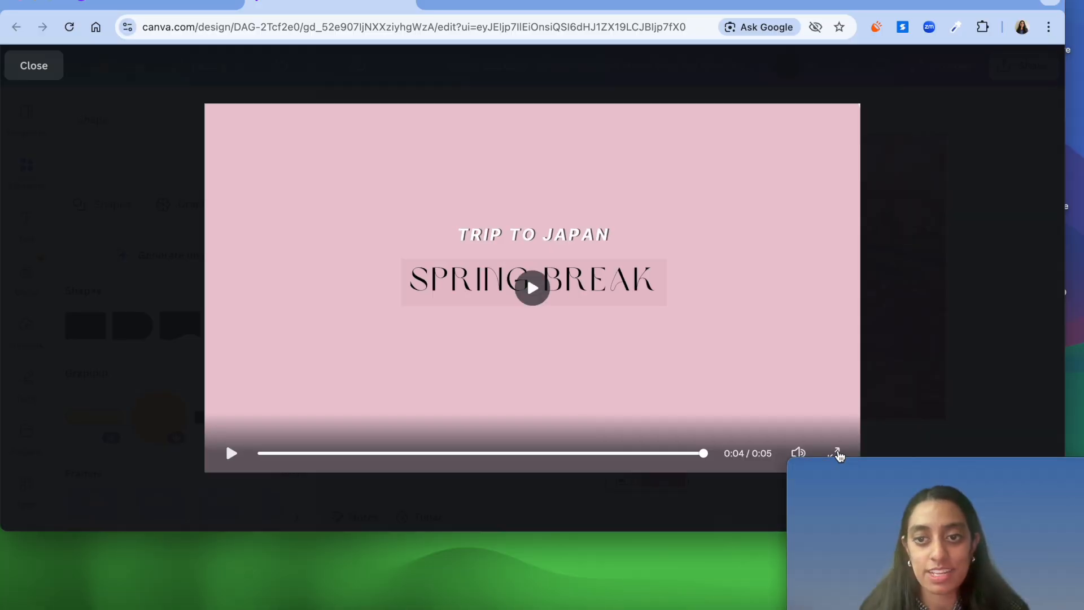
{"action": "left_click", "coordinate": [838, 454]}
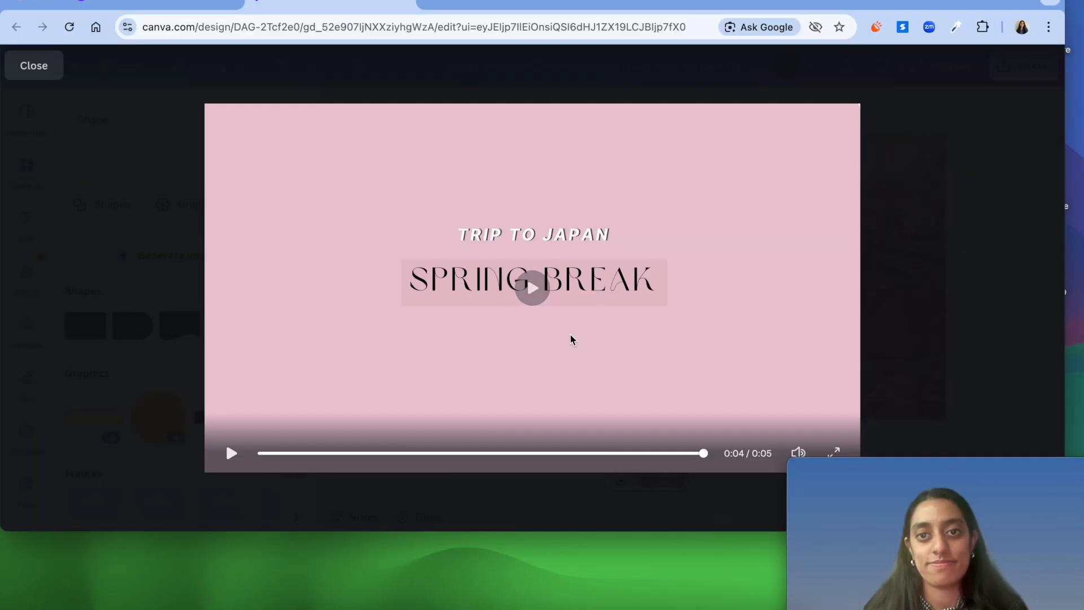
{"action": "left_click", "coordinate": [46, 63]}
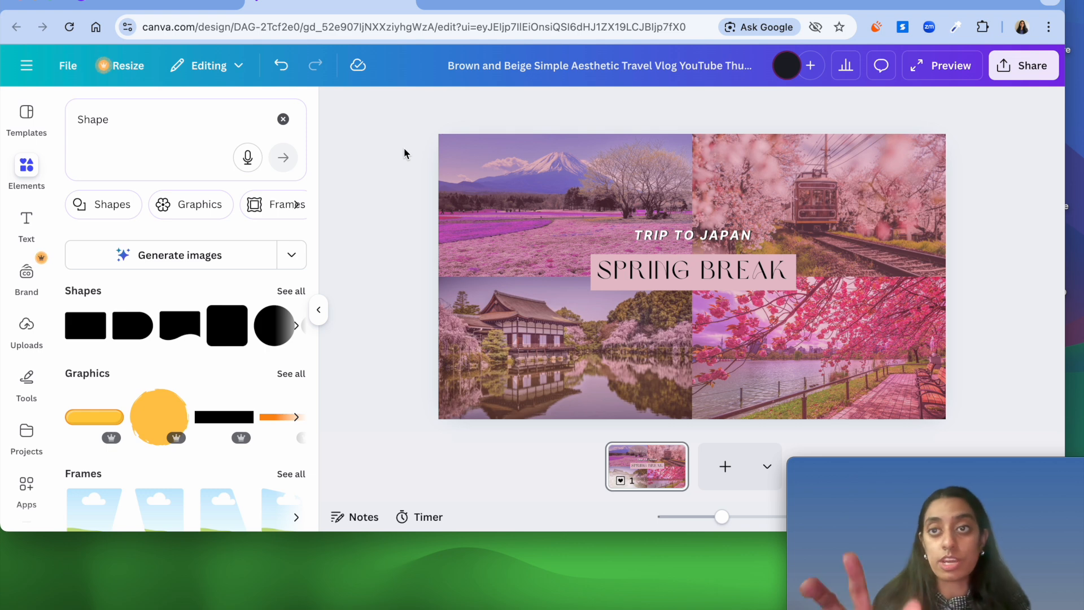
Select the whole page and set its timing to 8.0 seconds
{"action": "key", "text": "ctrl+a"}
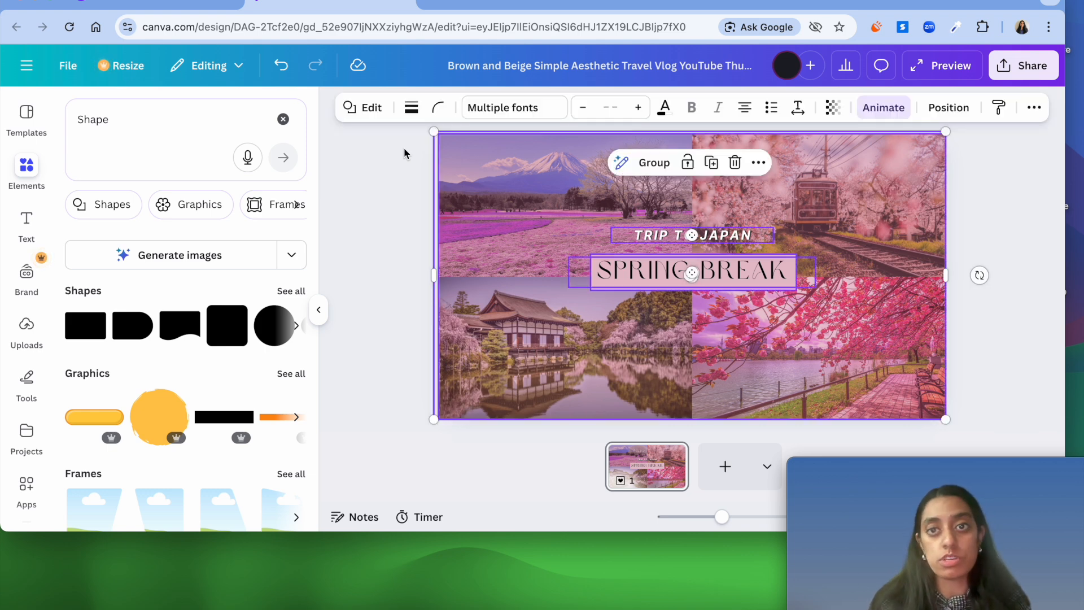
{"action": "left_click", "coordinate": [650, 467]}
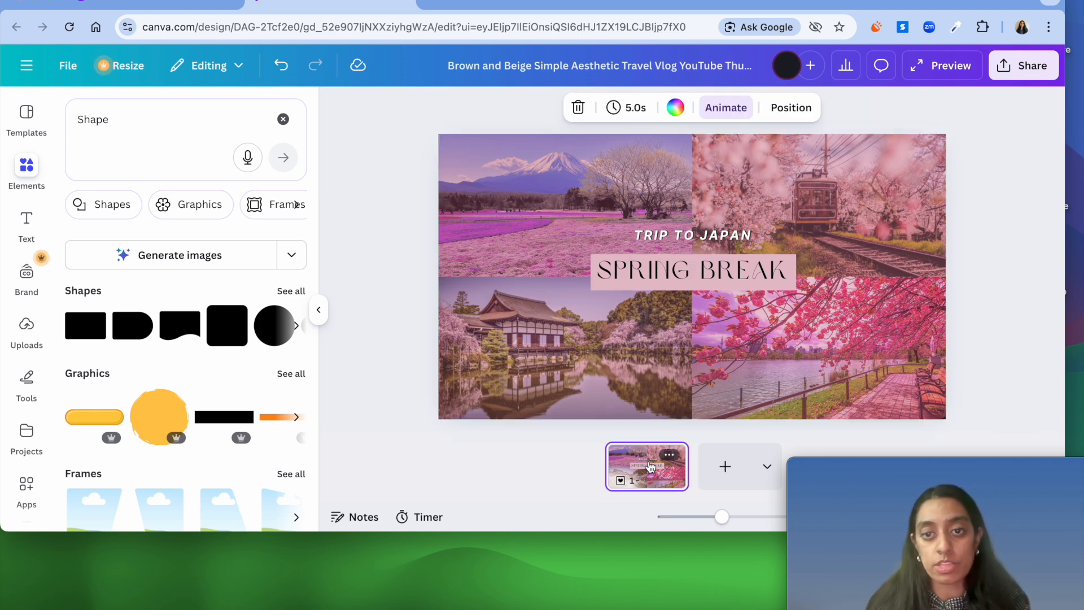
{"action": "left_click", "coordinate": [671, 456]}
{"action": "left_click", "coordinate": [672, 458]}
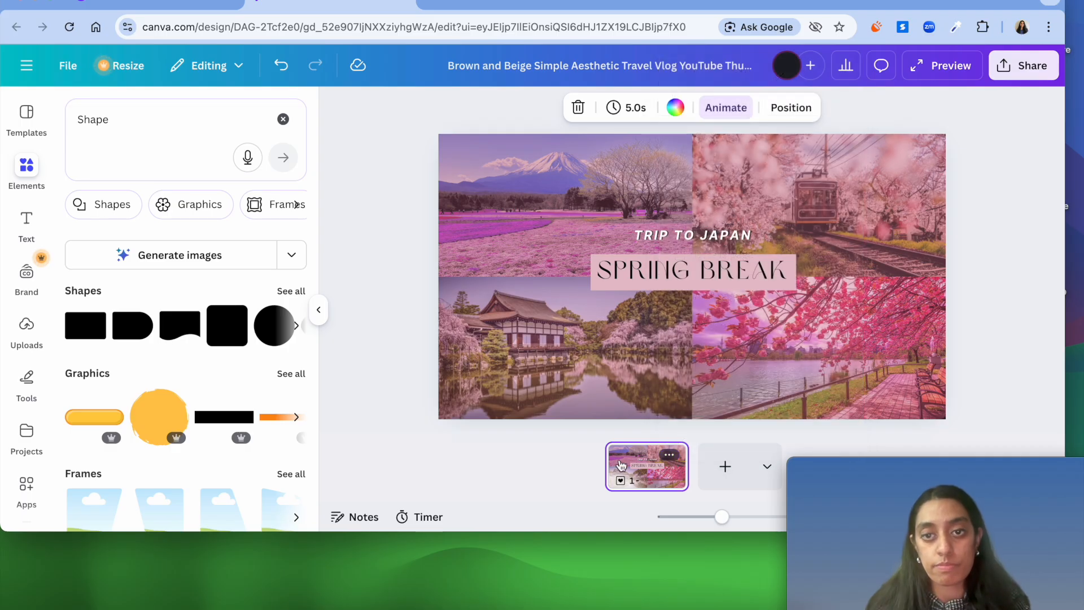
{"action": "left_click", "coordinate": [631, 108]}
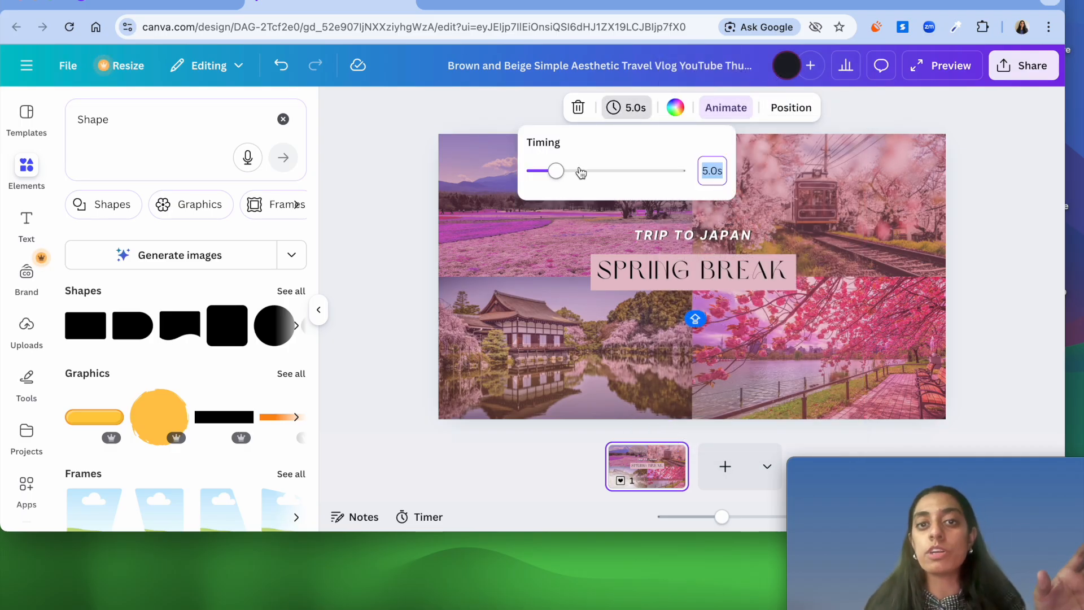
{"action": "type", "text": "8"}
{"action": "left_click", "coordinate": [1004, 186]}
{"action": "left_click", "coordinate": [628, 113]}
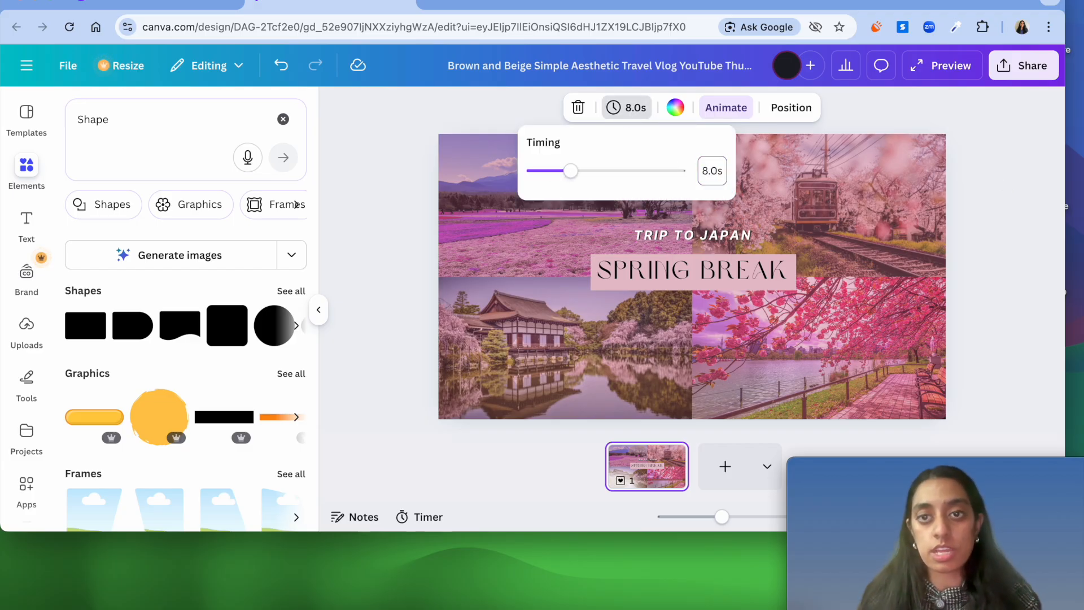
{"action": "left_click", "coordinate": [1016, 264]}
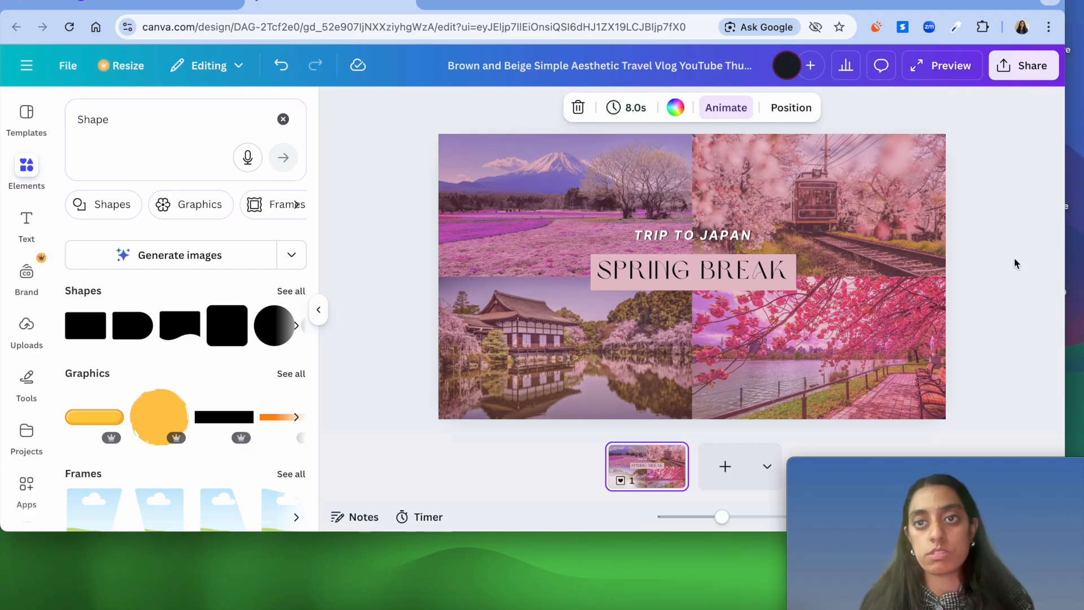
Preview the animated page in full screen, close the preview, and collapse the elements panel
{"action": "left_click", "coordinate": [948, 68]}
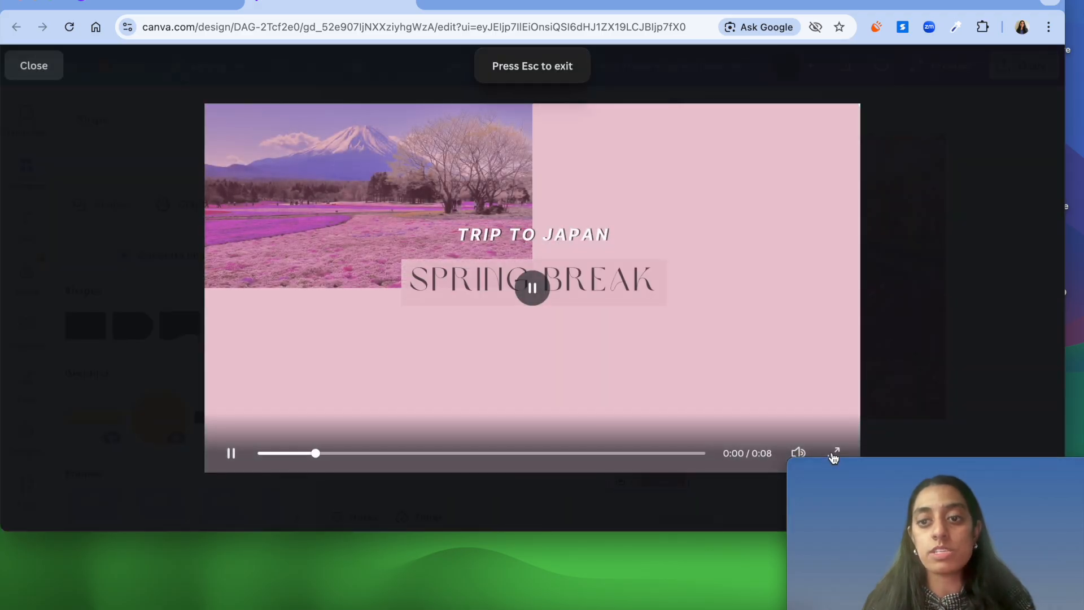
{"action": "left_click", "coordinate": [832, 453]}
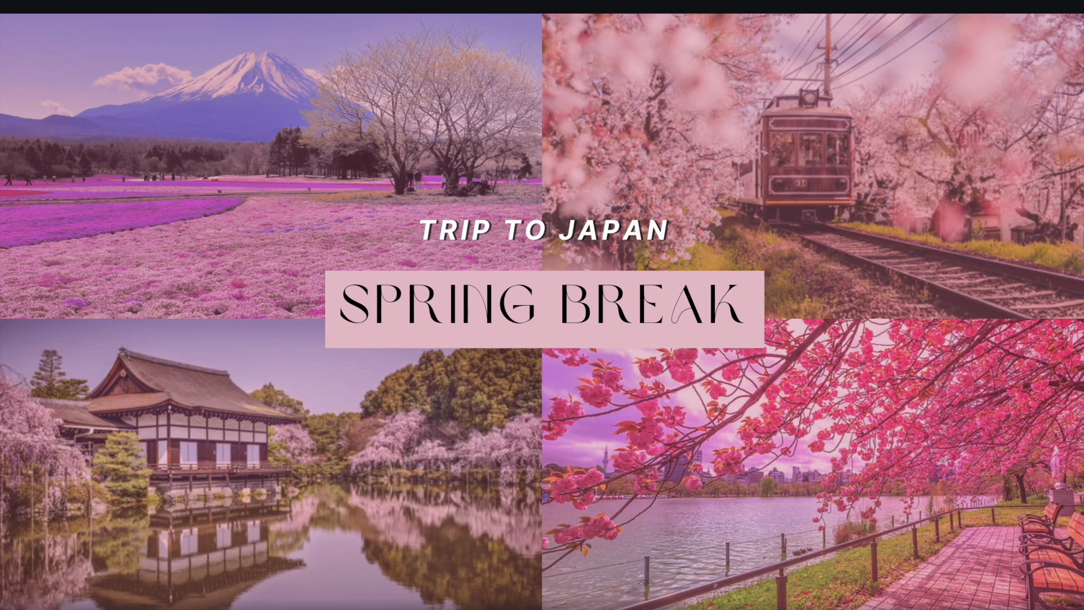
{"action": "key", "text": "Escape"}
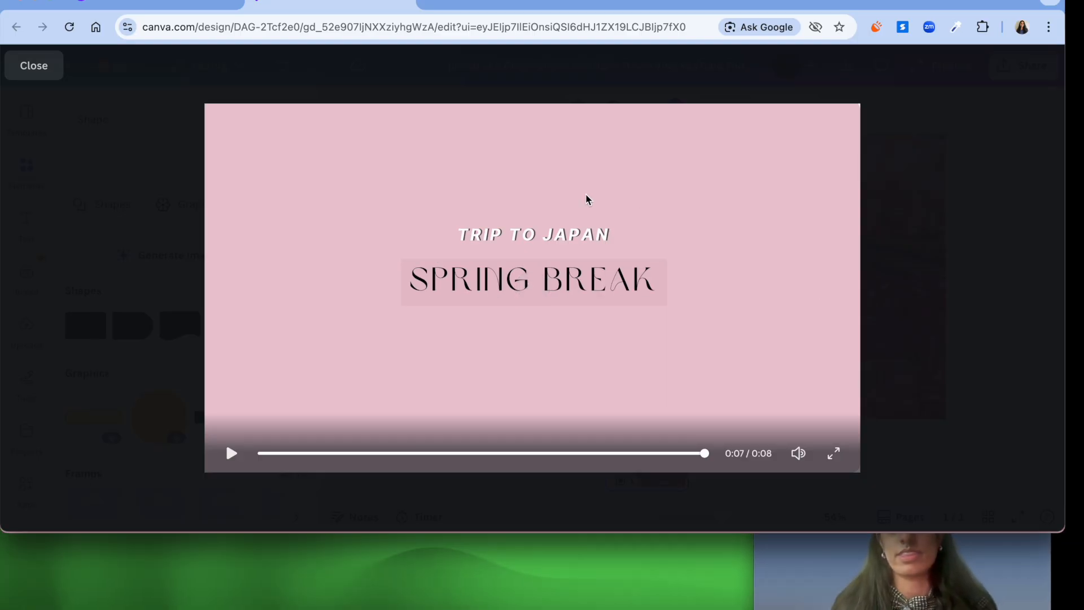
{"action": "left_click", "coordinate": [34, 66]}
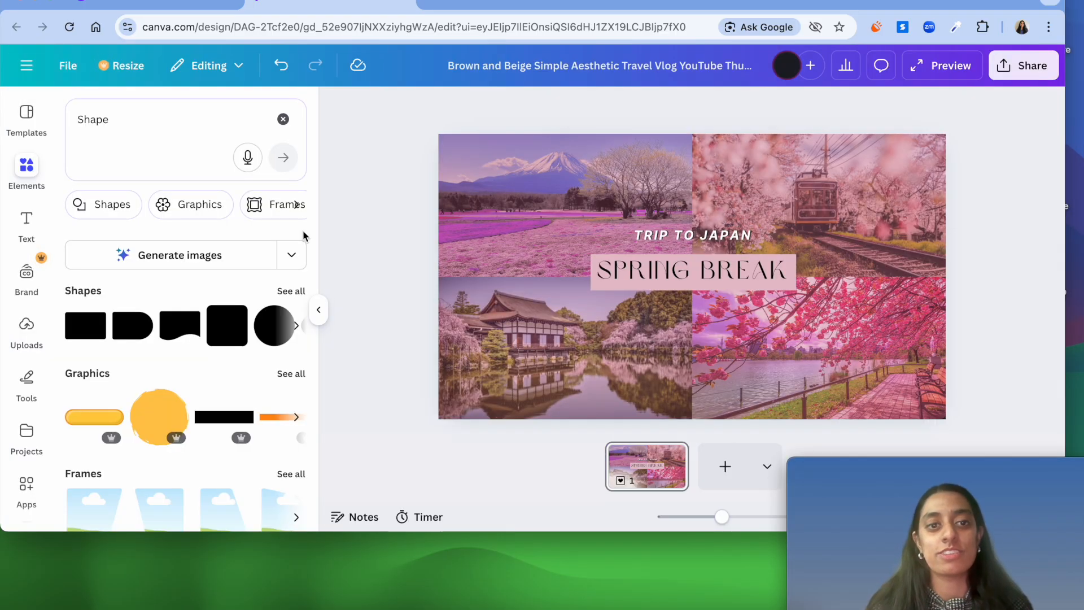
{"action": "left_click", "coordinate": [319, 309]}
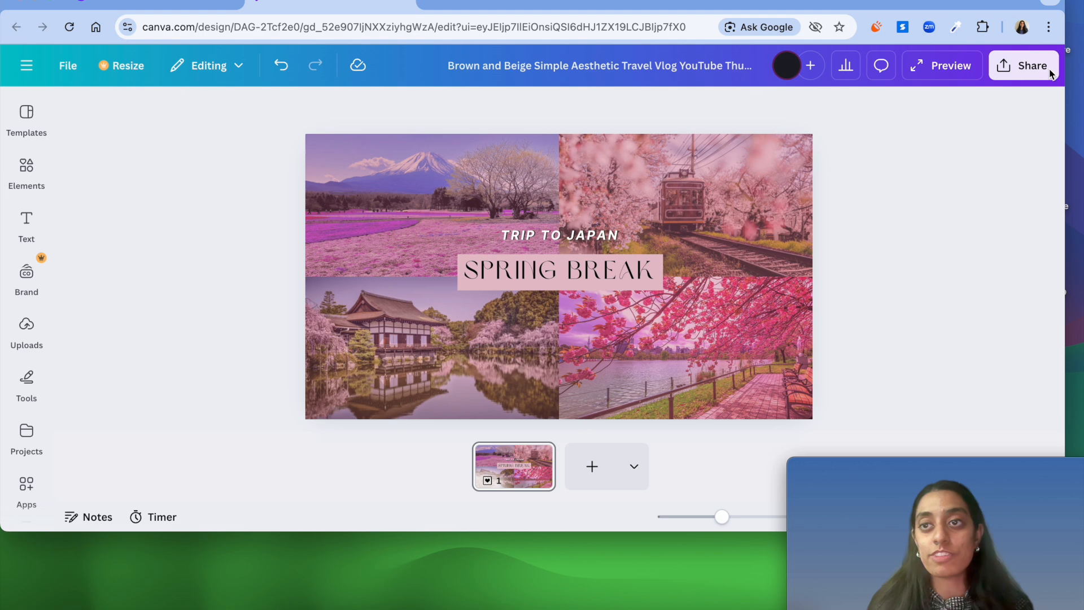
Open the MP4 Video download settings, try 4K (UHD) quality, return it to 720p, and close the settings
{"action": "left_click", "coordinate": [1022, 66]}
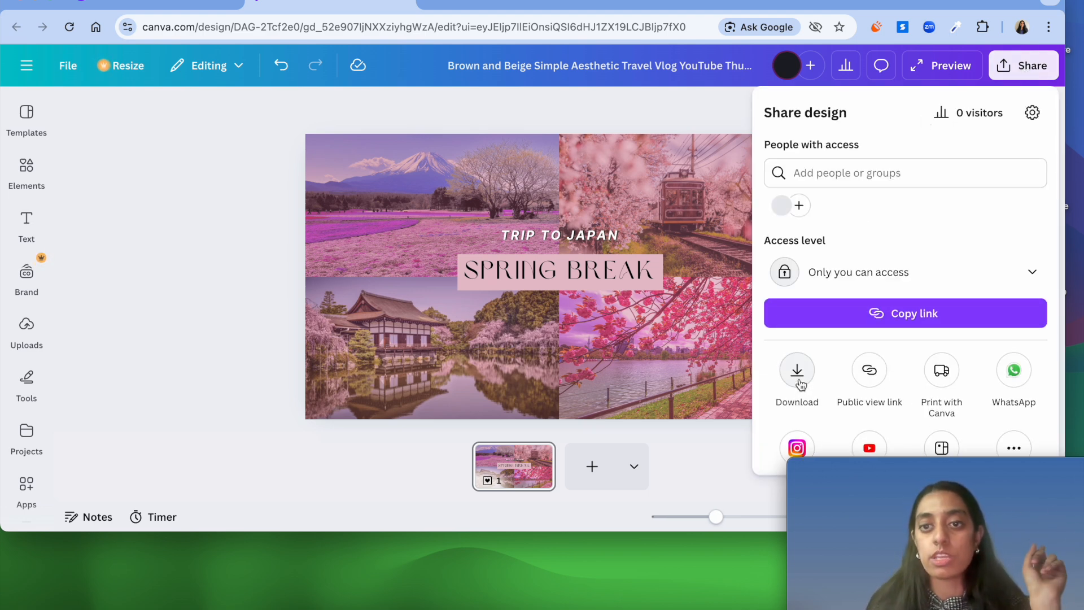
{"action": "left_click", "coordinate": [797, 371]}
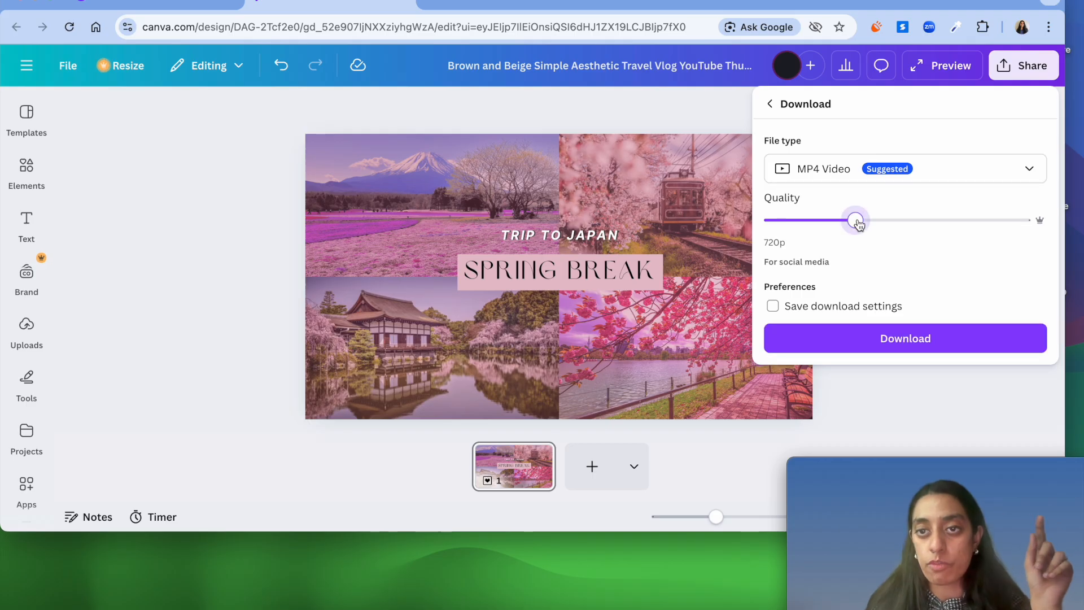
{"action": "left_click_drag", "start_coordinate": [856, 220], "coordinate": [1025, 221]}
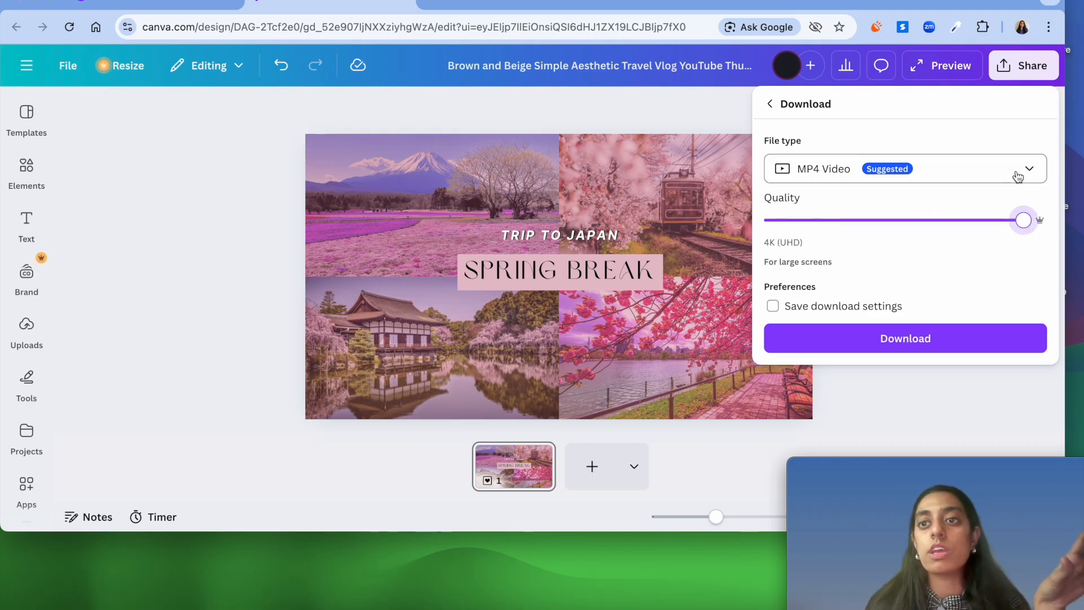
{"action": "left_click_drag", "start_coordinate": [944, 220], "coordinate": [839, 221]}
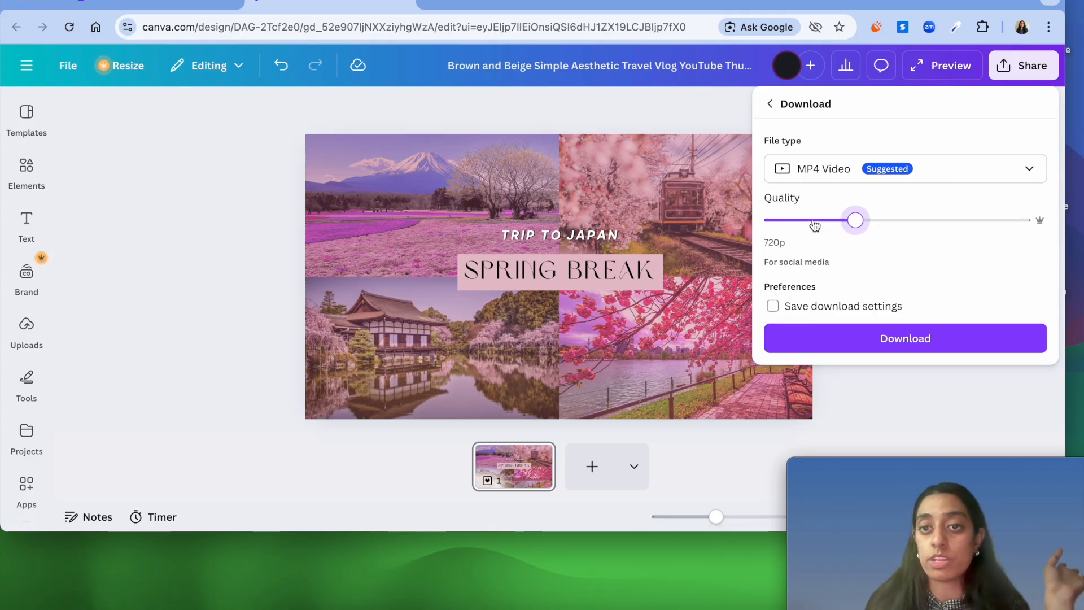
{"action": "left_click", "coordinate": [1014, 66]}
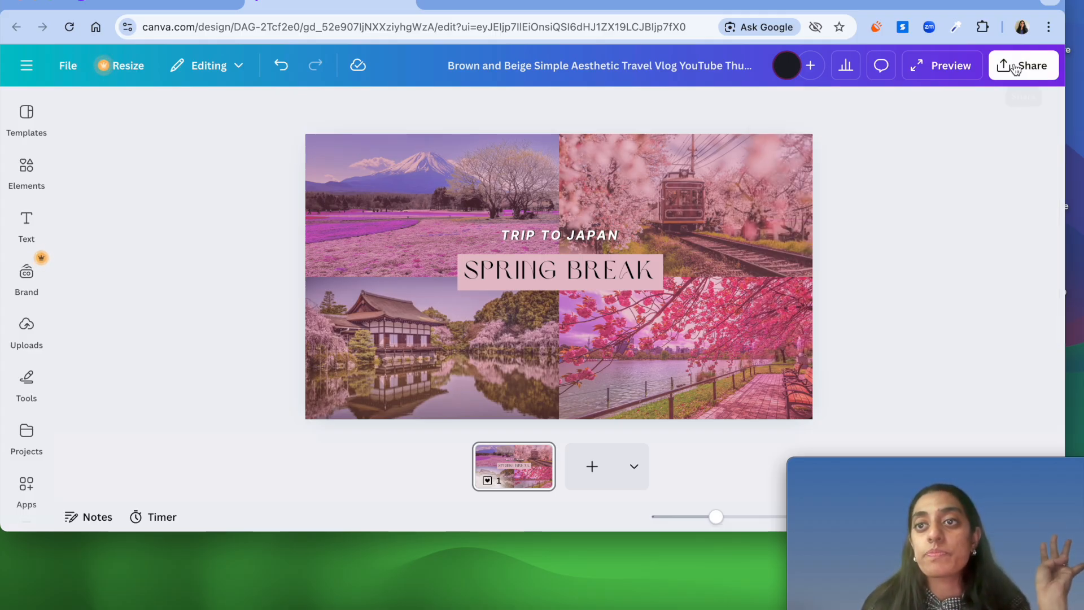
Download the thumbnail as a JPG
{"action": "left_click", "coordinate": [1014, 66]}
{"action": "left_click", "coordinate": [797, 369]}
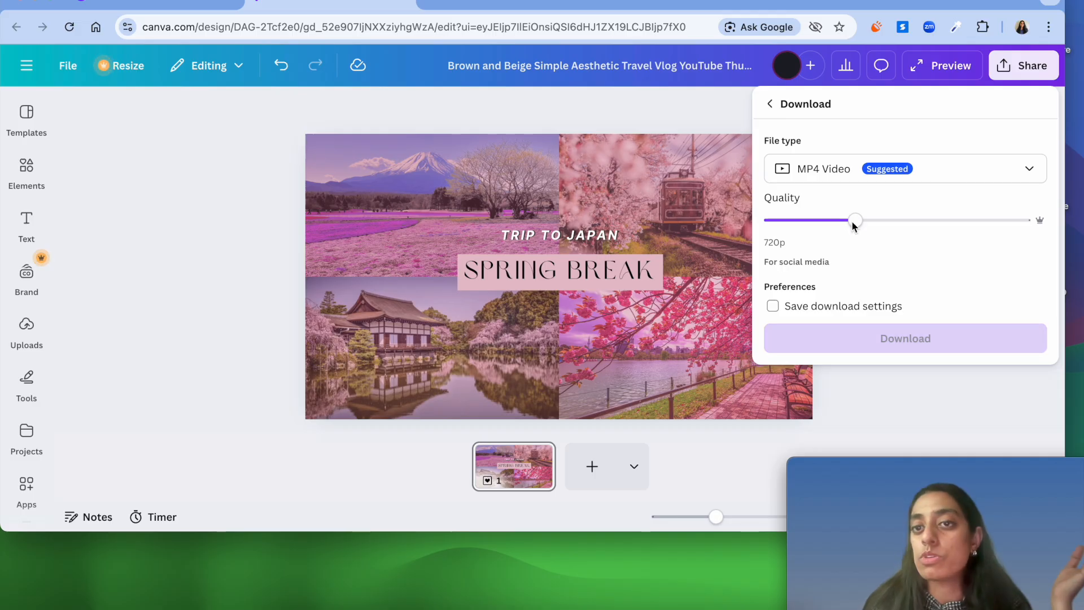
{"action": "left_click", "coordinate": [822, 179]}
{"action": "left_click", "coordinate": [813, 219]}
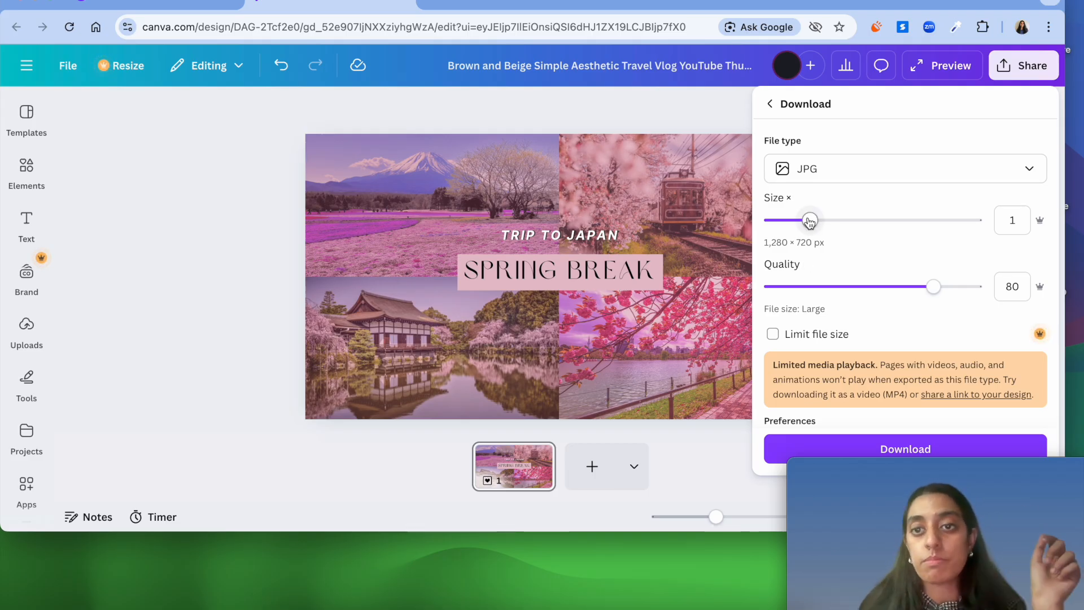
{"action": "scroll", "coordinate": [815, 361], "scroll_direction": "down", "scroll_amount": 1}
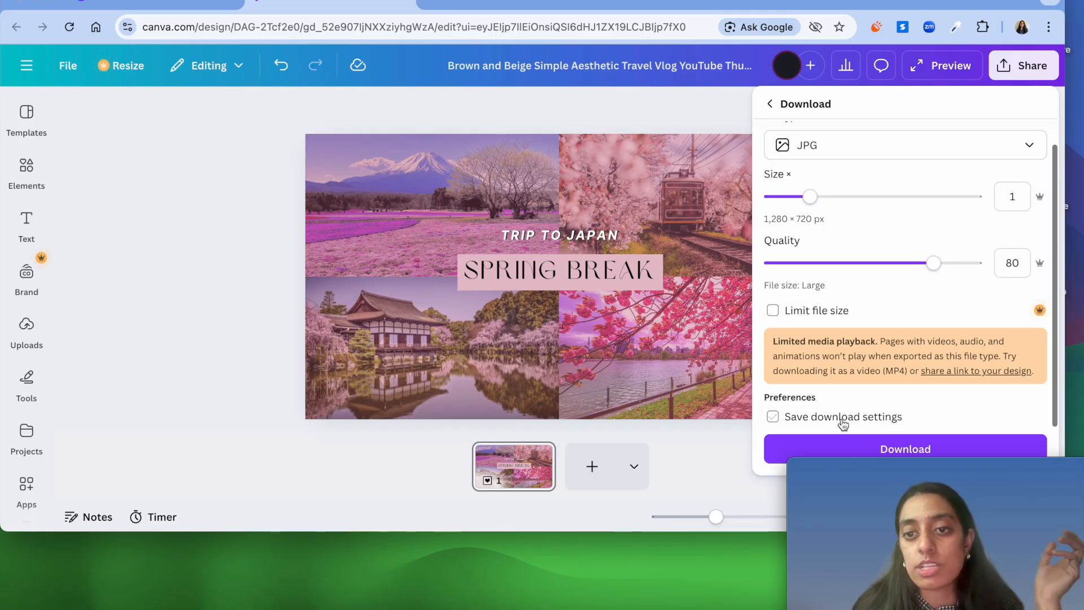
{"action": "left_click", "coordinate": [829, 446]}
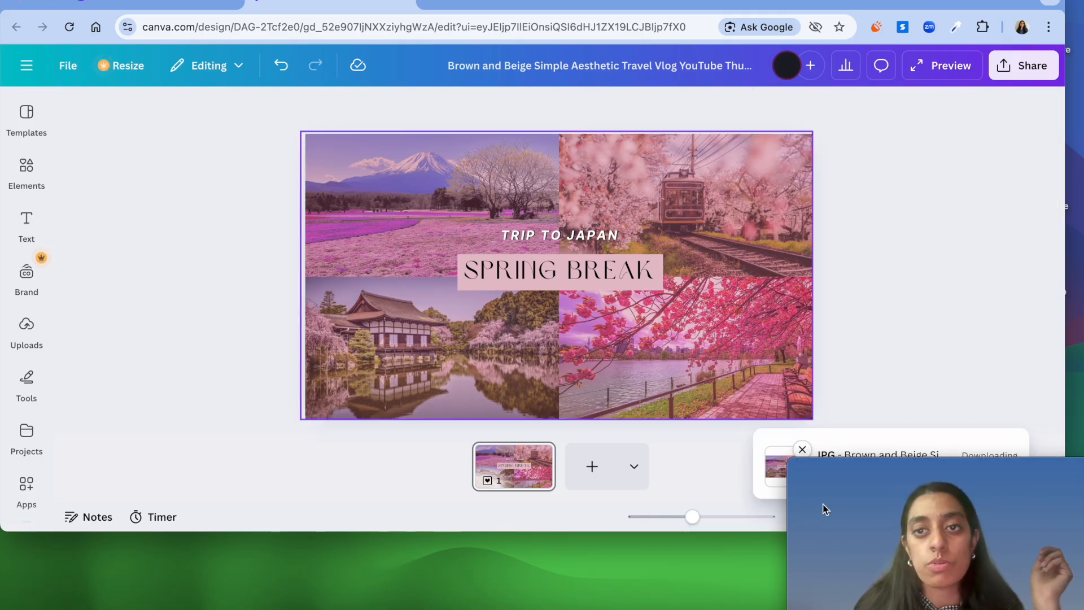
Save the downloaded image to the Desktop under the file name JAPAN
{"action": "left_click_drag", "start_coordinate": [870, 464], "coordinate": [97, 464]}
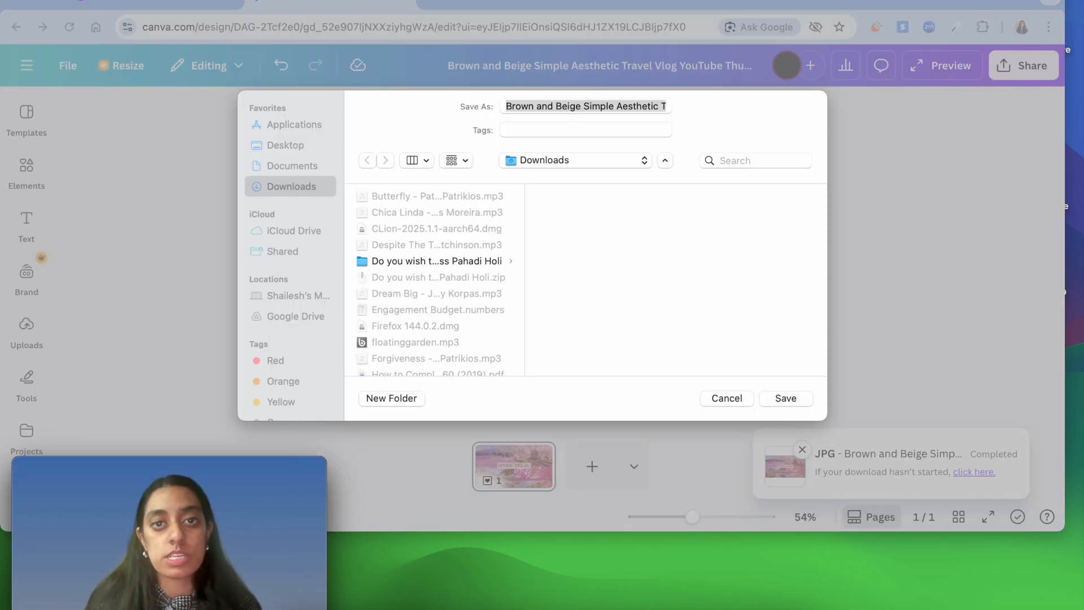
{"action": "left_click", "coordinate": [610, 109]}
{"action": "left_click", "coordinate": [594, 108]}
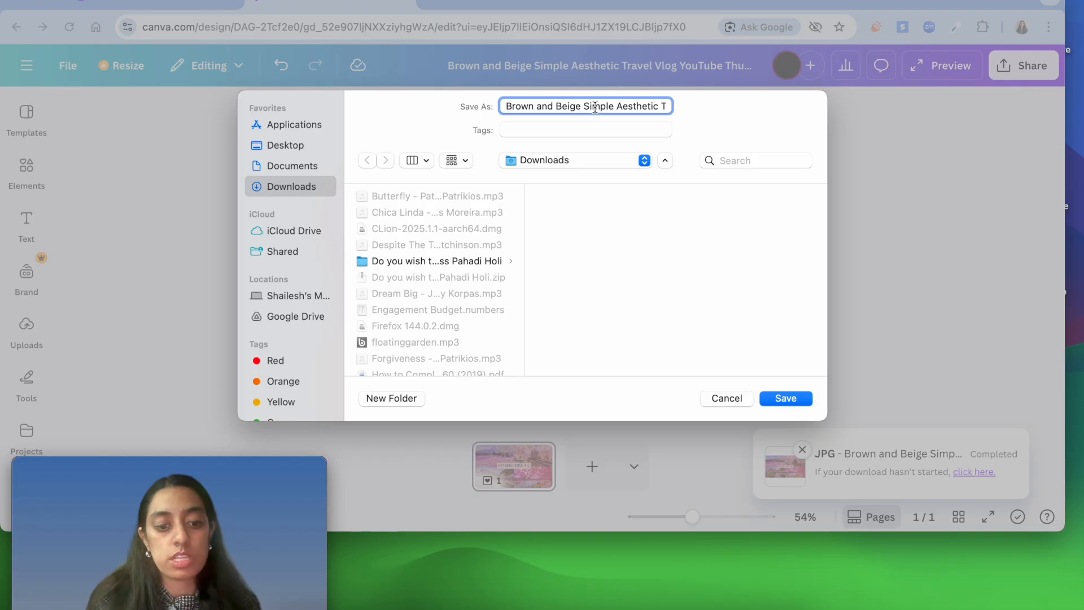
{"action": "key", "text": "super+a"}
{"action": "type", "text": "JAP"}
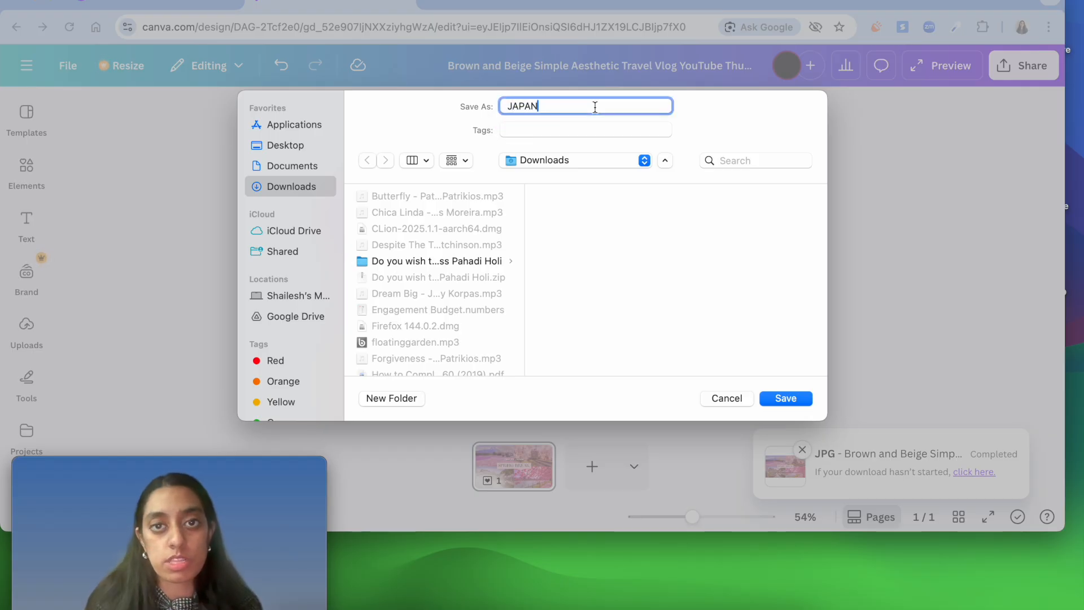
{"action": "left_click", "coordinate": [288, 147]}
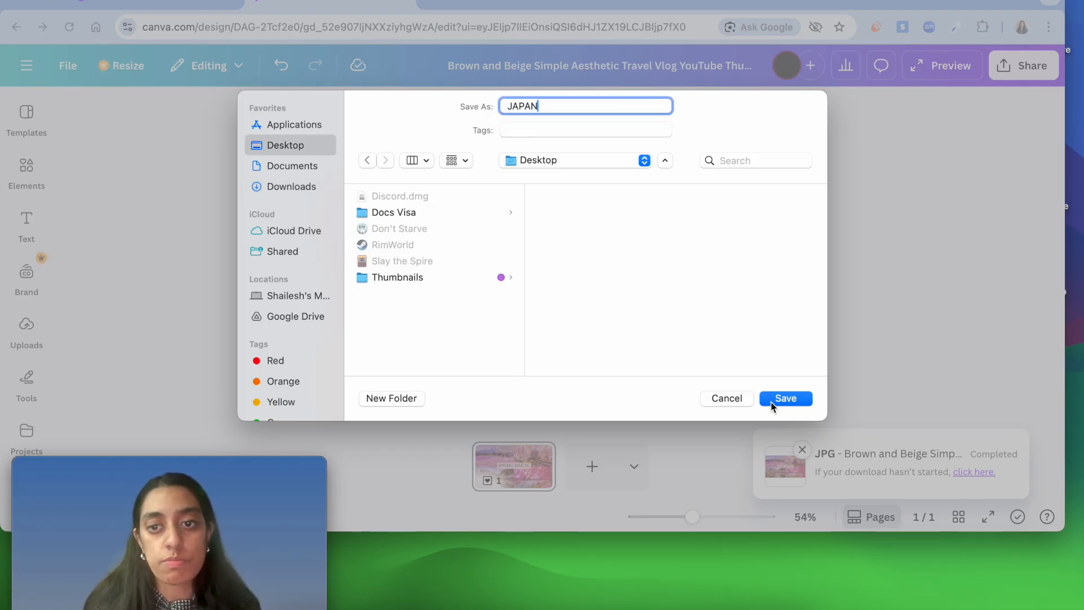
{"action": "left_click", "coordinate": [772, 402]}
Minimize the browser, view JAPAN.jpg from the desktop in full screen, and return to the Canva design
{"action": "left_click", "coordinate": [48, 2]}
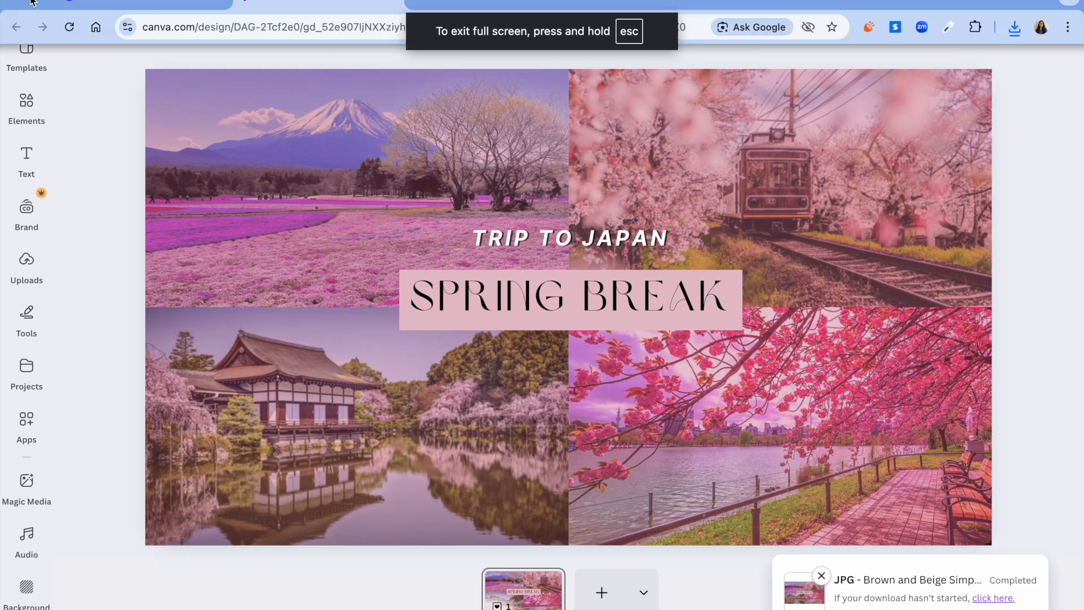
{"action": "left_click", "coordinate": [41, 1]}
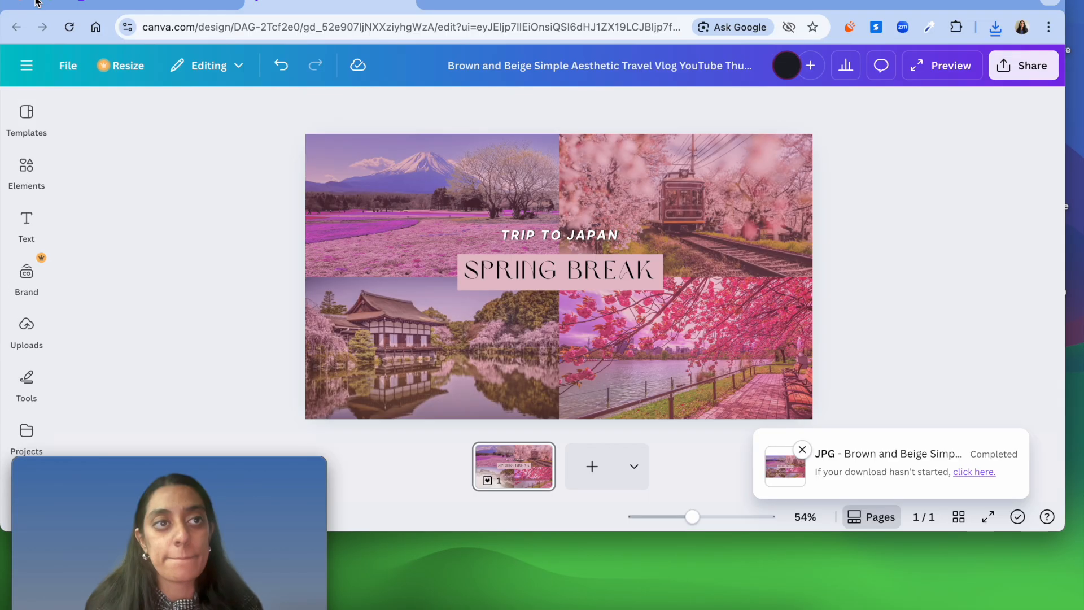
{"action": "left_click", "coordinate": [35, 1]}
{"action": "left_click", "coordinate": [1032, 345]}
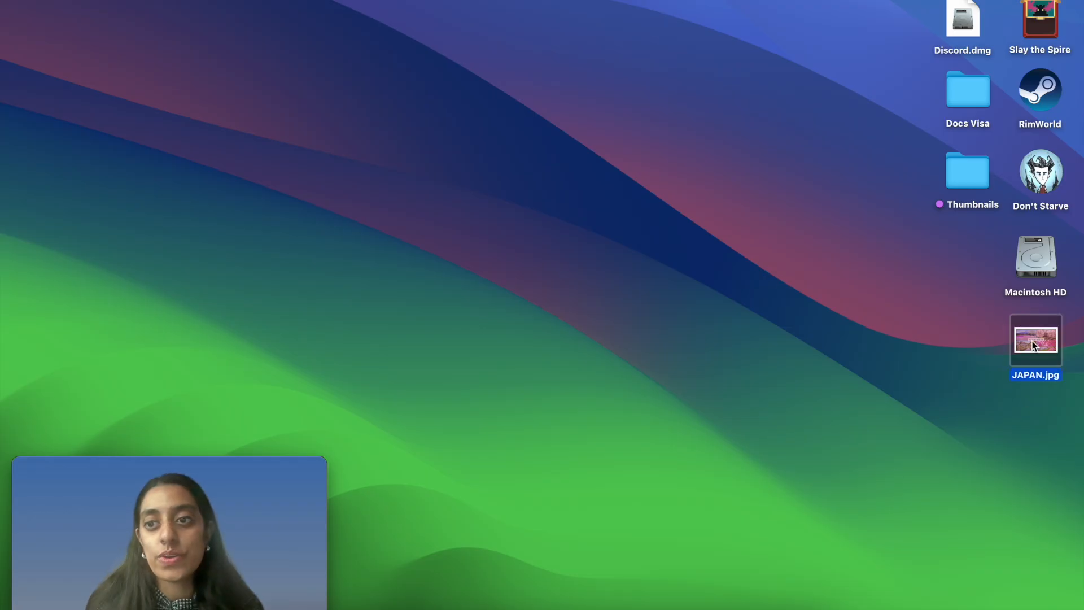
{"action": "double_click", "coordinate": [1043, 345]}
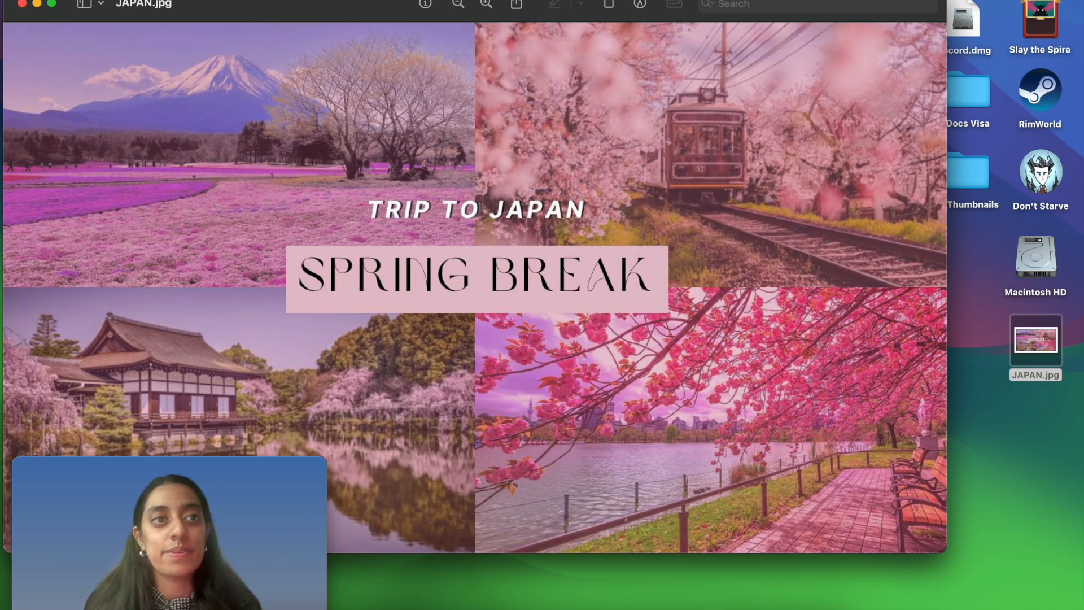
{"action": "left_click", "coordinate": [55, 6]}
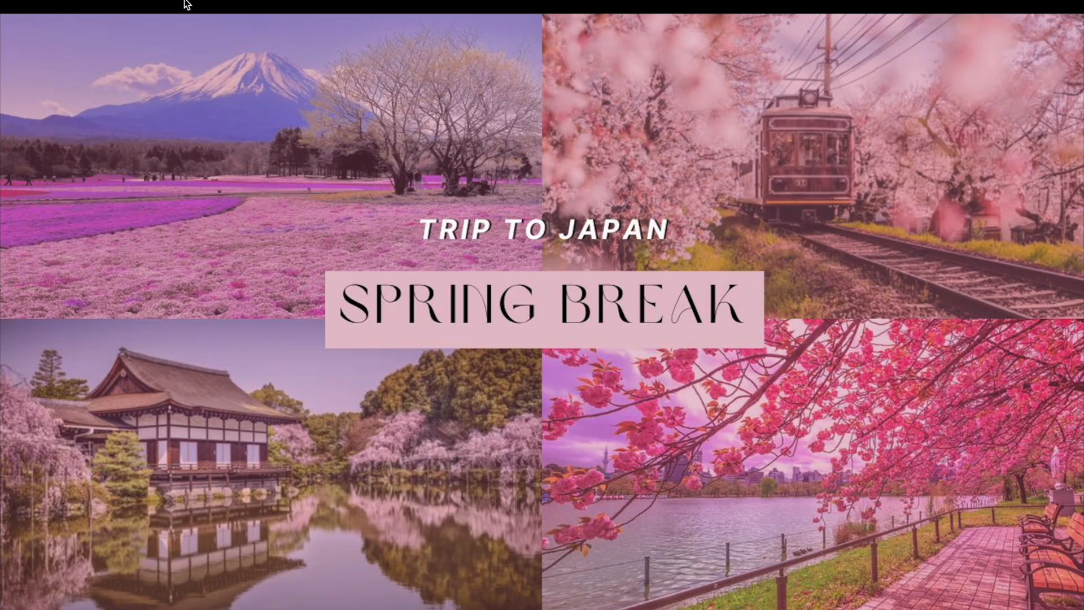
{"action": "left_click", "coordinate": [13, 7]}
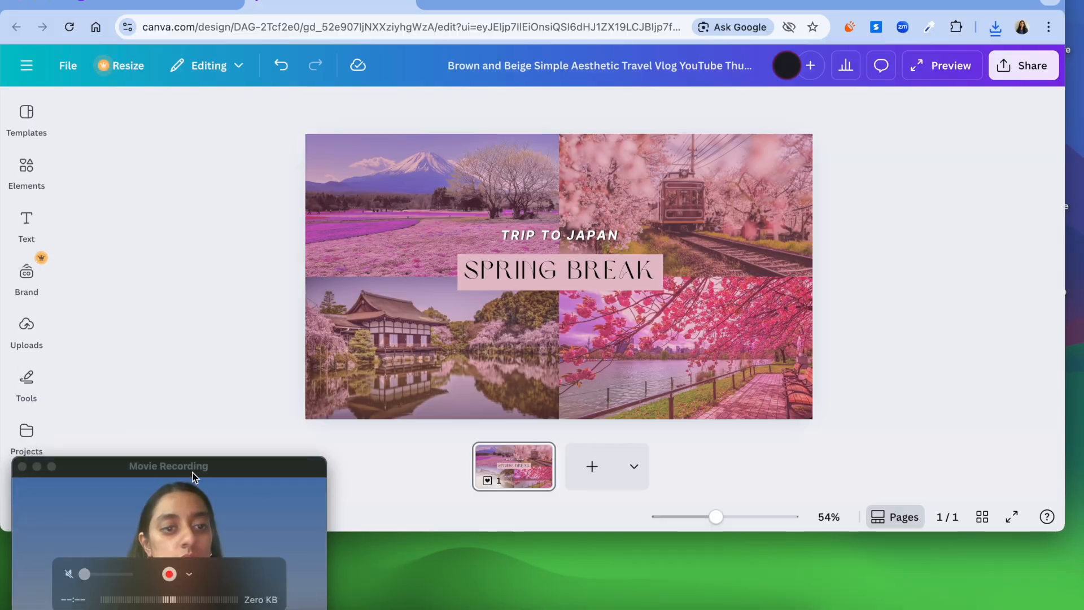
{"action": "left_click_drag", "start_coordinate": [192, 473], "coordinate": [990, 486]}
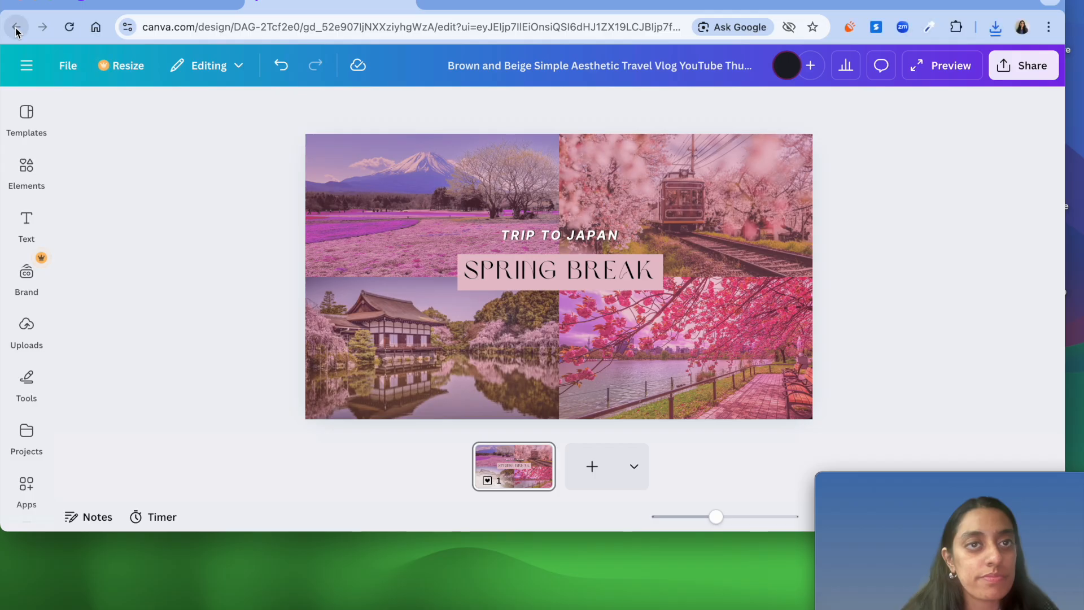
Return to the template search page, close the template details, and search for "youtube thumbnail fall"
{"action": "left_click", "coordinate": [403, 3]}
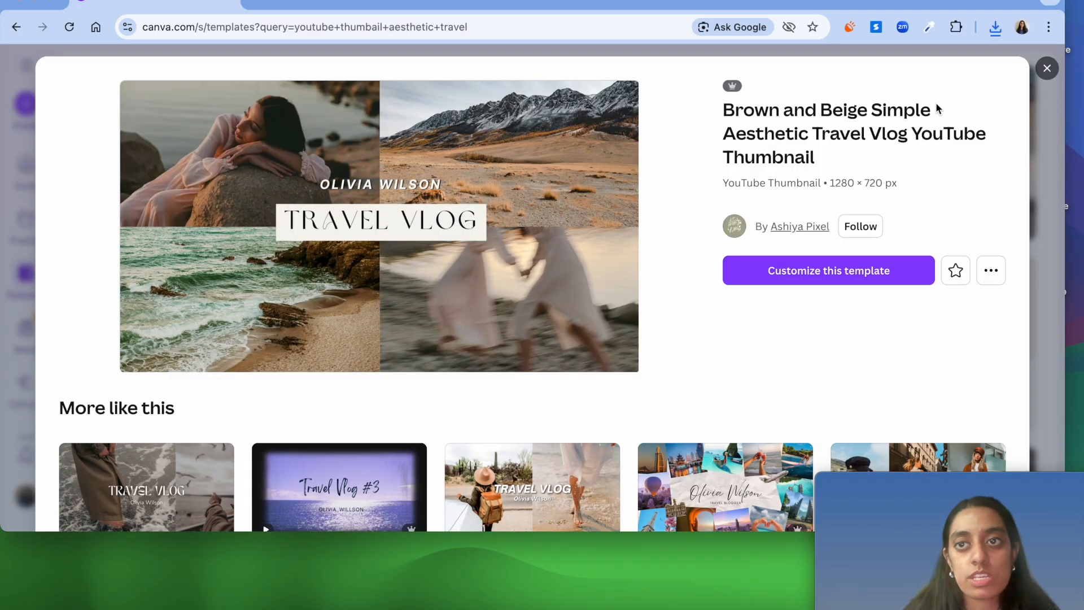
{"action": "left_click", "coordinate": [1047, 68]}
{"action": "scroll", "coordinate": [440, 221], "scroll_direction": "up", "scroll_amount": 10}
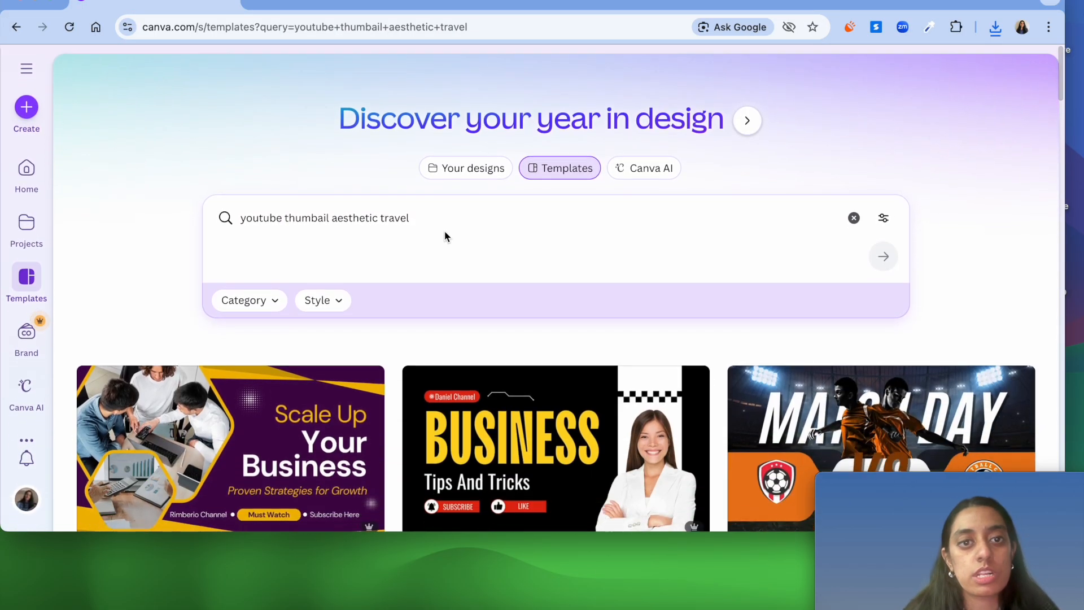
{"action": "left_click_drag", "start_coordinate": [440, 220], "coordinate": [194, 213]}
{"action": "key", "text": "BackSpace"}
{"action": "type", "text": "youtube "}
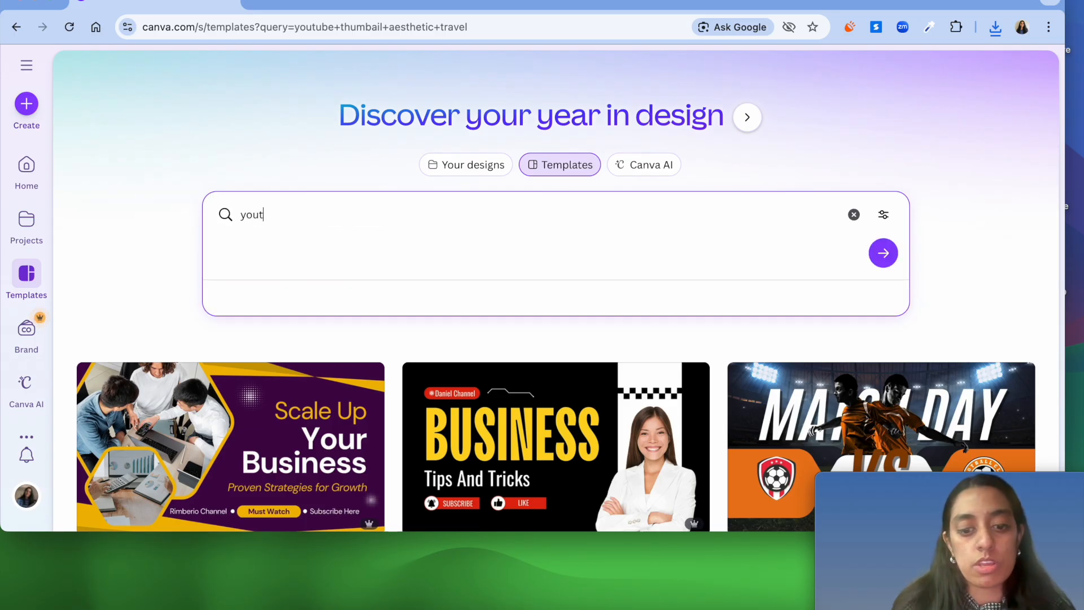
{"action": "type", "text": "thumbnail fall"}
{"action": "key", "text": "Return"}
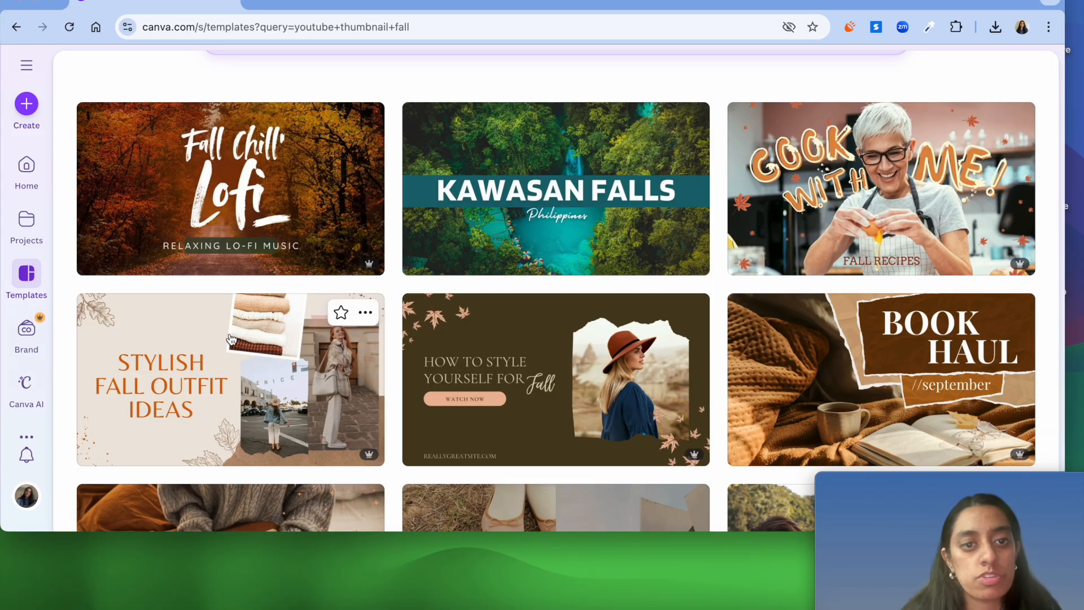
Open the Neutral Colors Fall Fashion Youtube Thumbnail template for customization
{"action": "left_click", "coordinate": [231, 339]}
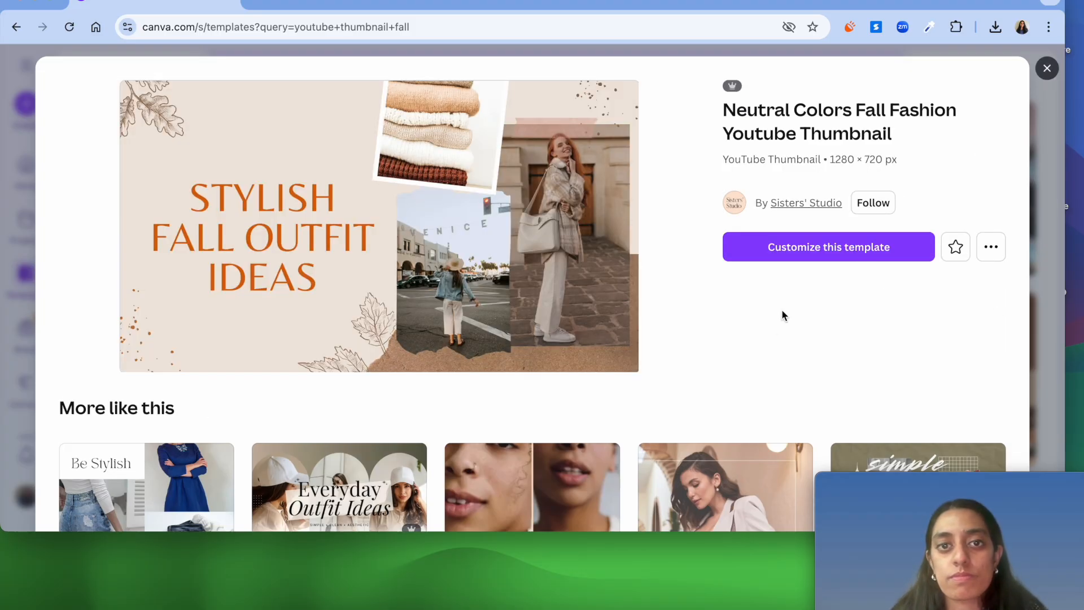
{"action": "left_click", "coordinate": [787, 255]}
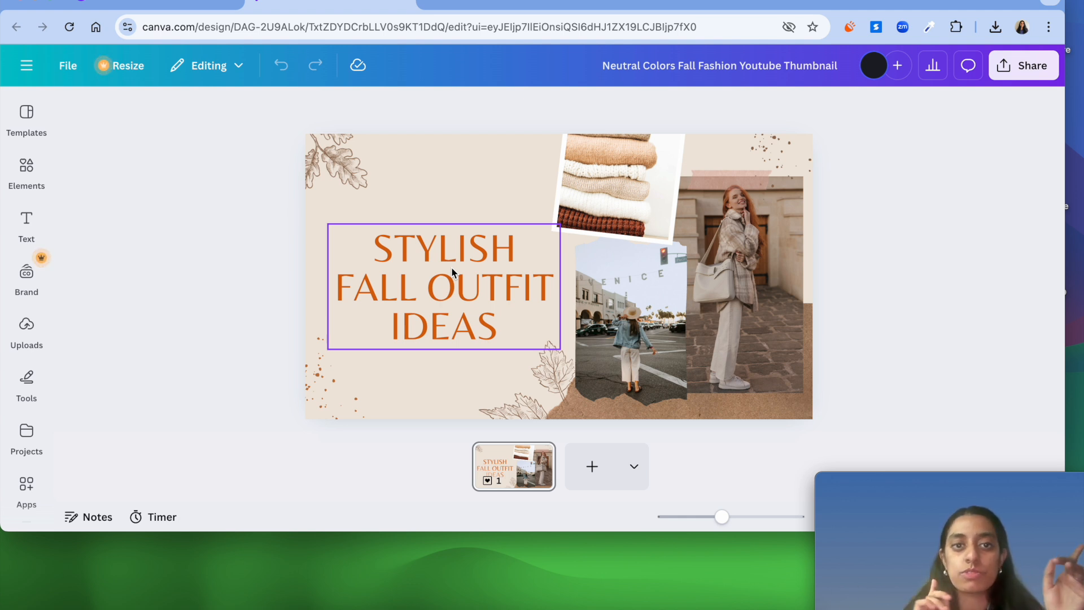
{"action": "double_click", "coordinate": [618, 179]}
{"action": "key", "text": "Delete"}
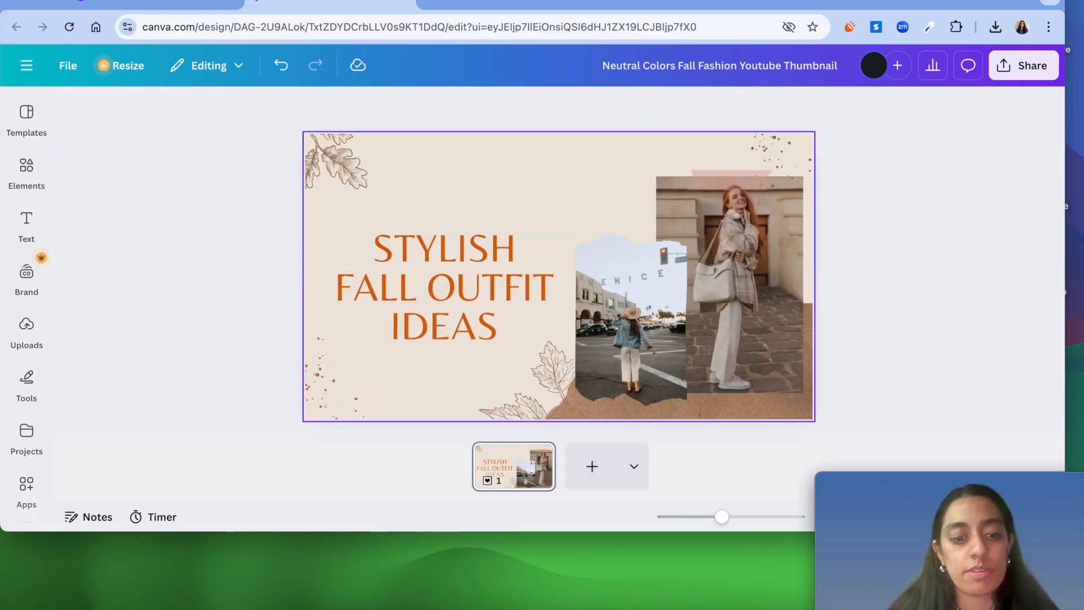
{"action": "key", "text": "super+z"}
{"action": "double_click", "coordinate": [625, 178]}
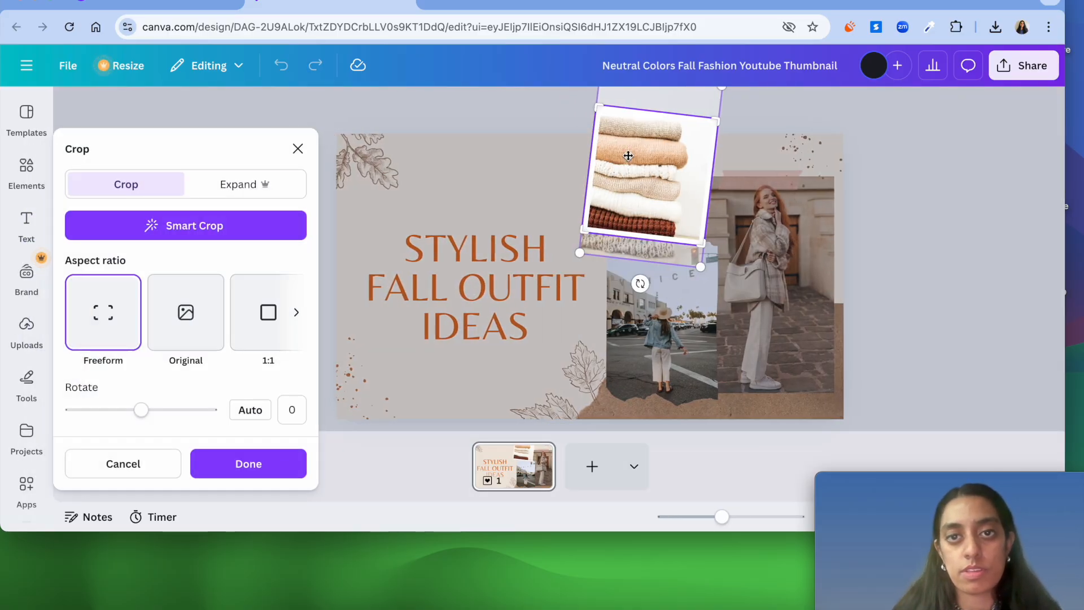
{"action": "left_click", "coordinate": [777, 159]}
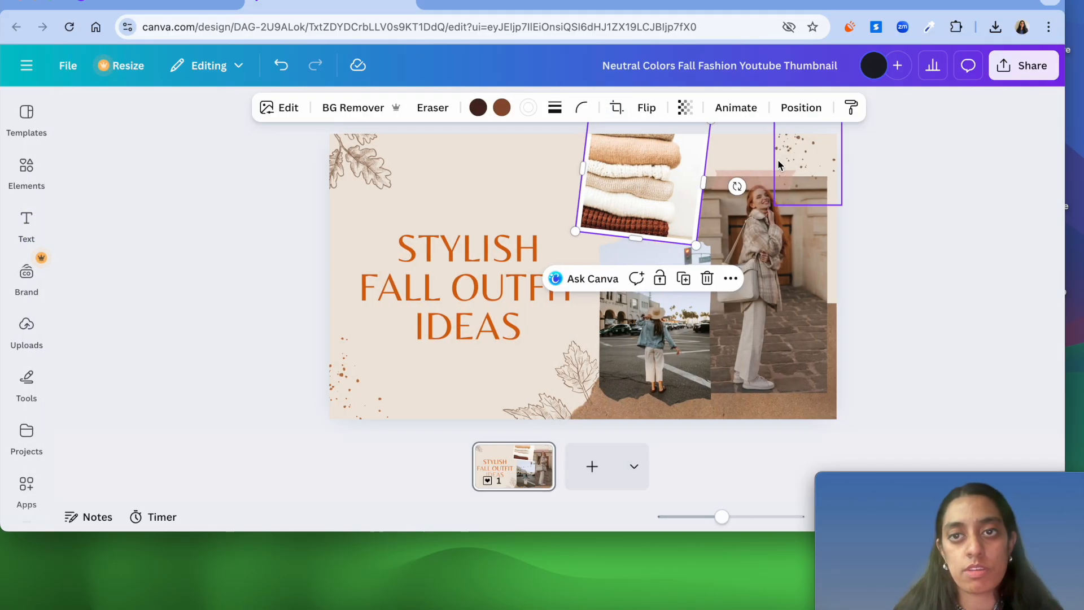
Replace the folded sweaters photo with the uploaded maple leaf photo, and the city street photo with the uploaded yellow coat photo
{"action": "left_click", "coordinate": [26, 274]}
{"action": "left_click", "coordinate": [21, 332]}
{"action": "scroll", "coordinate": [170, 350], "scroll_direction": "down", "scroll_amount": 5}
{"action": "scroll", "coordinate": [167, 356], "scroll_direction": "up", "scroll_amount": 2}
{"action": "left_click_drag", "start_coordinate": [167, 355], "coordinate": [710, 150]}
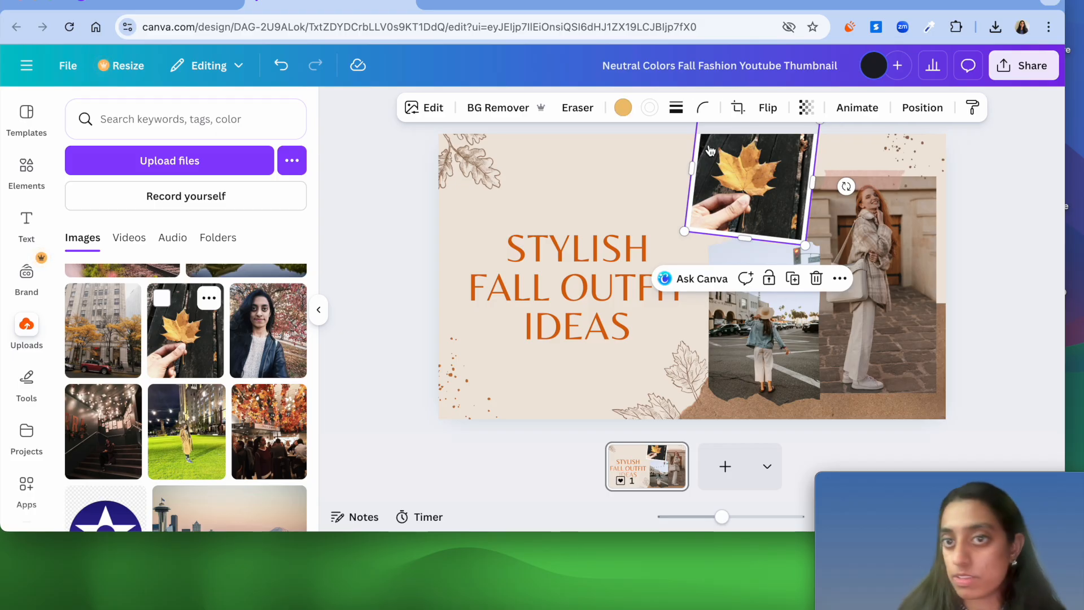
{"action": "scroll", "coordinate": [192, 451], "scroll_direction": "up", "scroll_amount": 2}
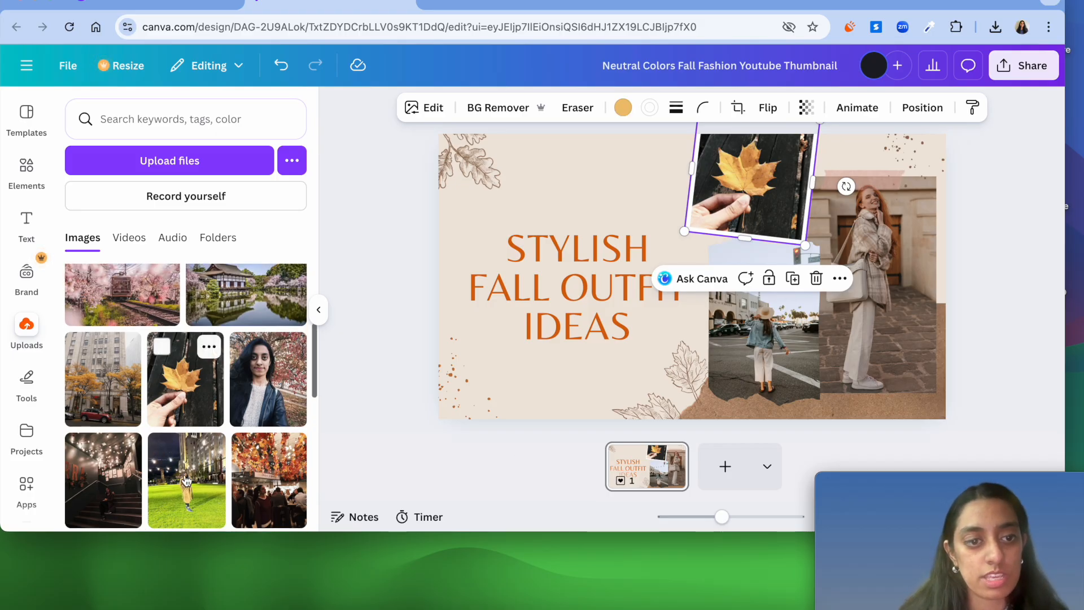
{"action": "left_click_drag", "start_coordinate": [195, 497], "coordinate": [726, 325]}
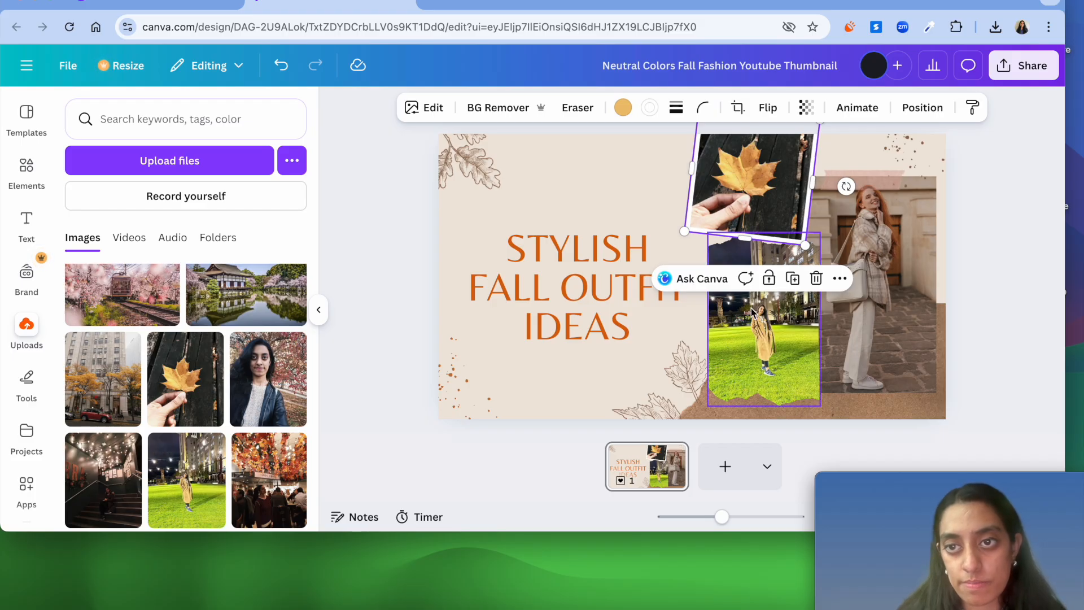
Replace the large plaid coat photo with the uploaded leather jacket selfie and shift the image slightly right within its crop
{"action": "scroll", "coordinate": [248, 333], "scroll_direction": "down", "scroll_amount": 3}
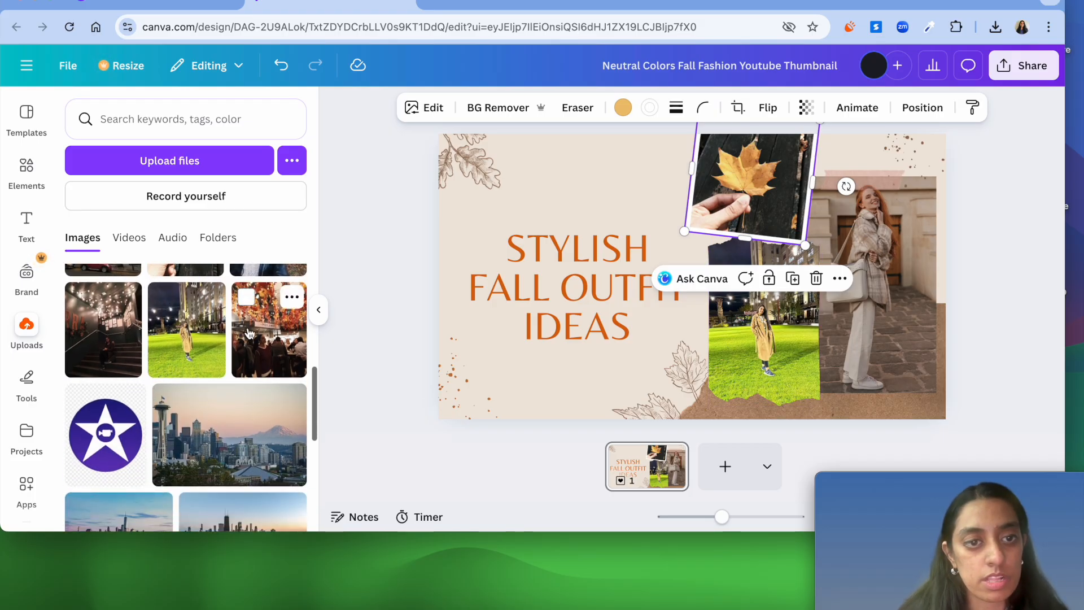
{"action": "left_click_drag", "start_coordinate": [246, 331], "coordinate": [853, 247]}
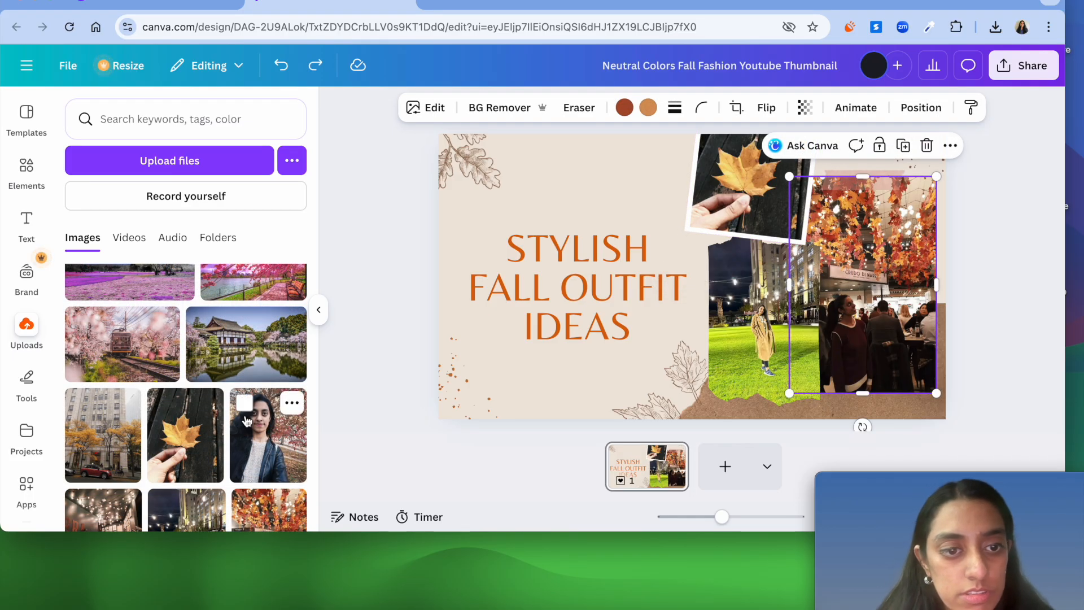
{"action": "left_click_drag", "start_coordinate": [268, 429], "coordinate": [894, 247]}
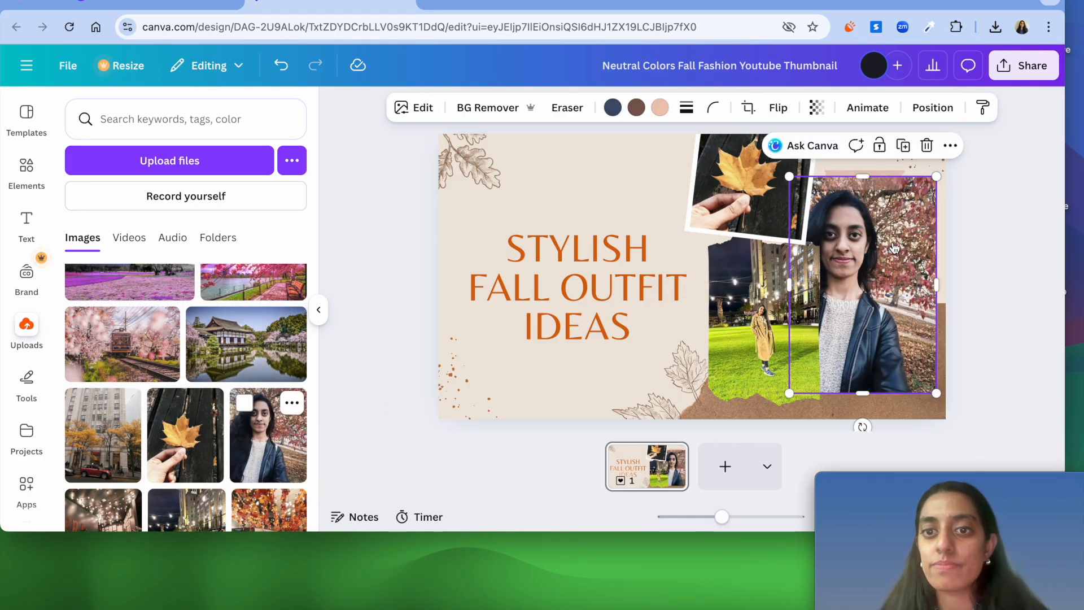
{"action": "double_click", "coordinate": [887, 265]}
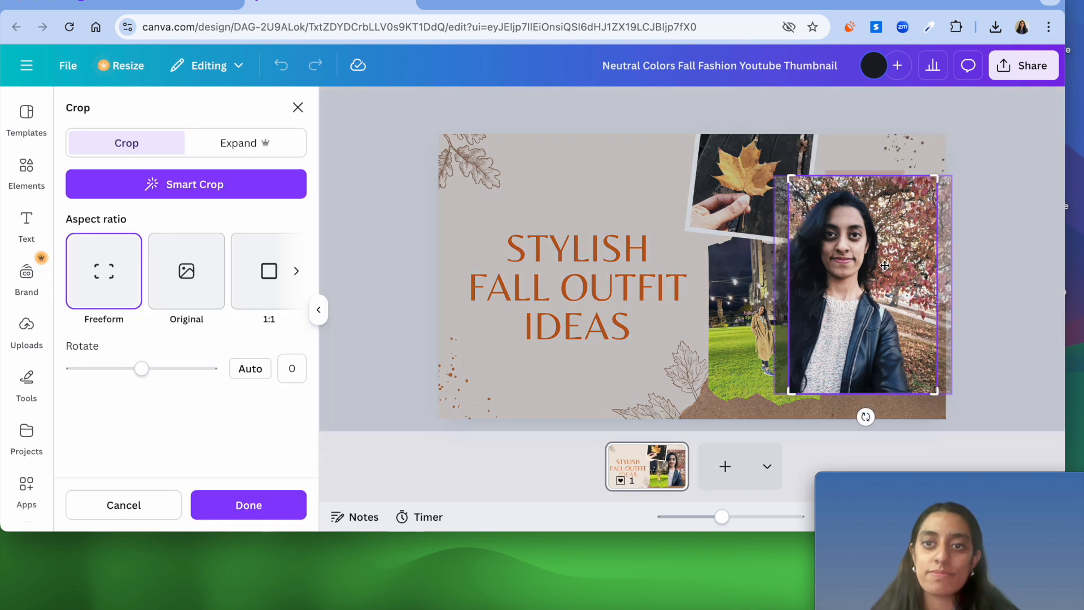
{"action": "left_click_drag", "start_coordinate": [863, 266], "coordinate": [982, 268]}
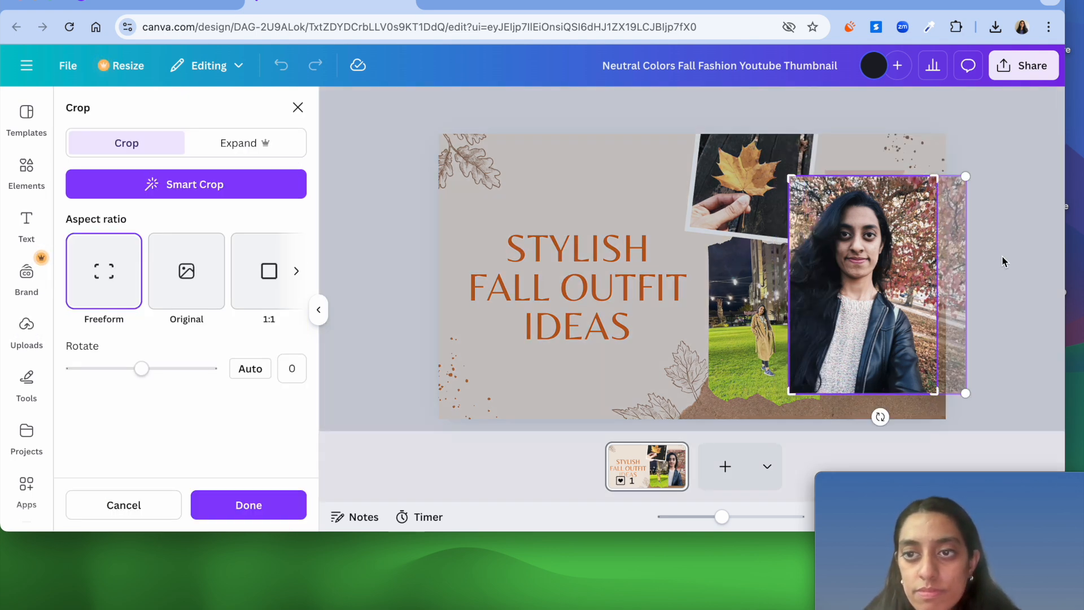
{"action": "left_click", "coordinate": [1024, 253]}
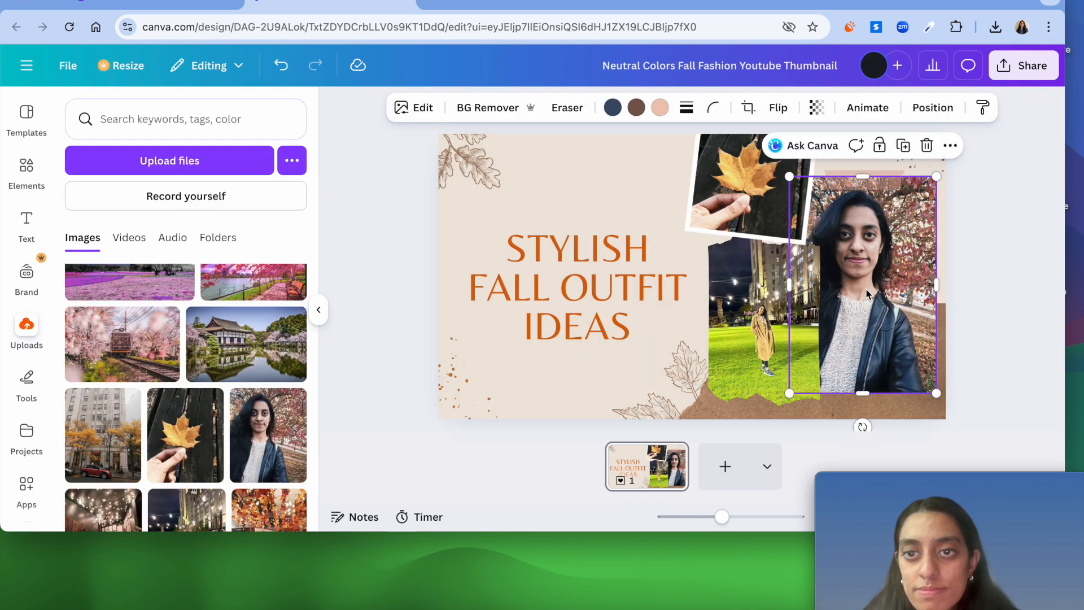
Enlarge the yellow coat photo inside its torn-edge frame and reposition it so the person stays centered
{"action": "left_click", "coordinate": [813, 372]}
{"action": "double_click", "coordinate": [825, 382]}
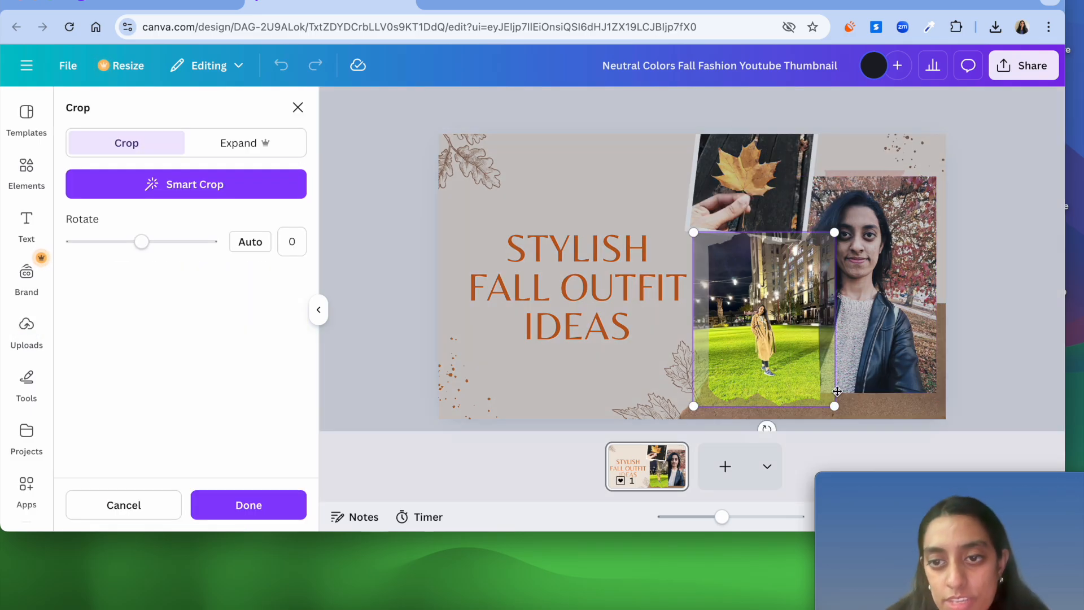
{"action": "left_click_drag", "start_coordinate": [834, 406], "coordinate": [928, 473]}
{"action": "left_click_drag", "start_coordinate": [780, 332], "coordinate": [743, 252]}
{"action": "left_click_drag", "start_coordinate": [790, 333], "coordinate": [790, 334]}
{"action": "left_click", "coordinate": [1008, 281]}
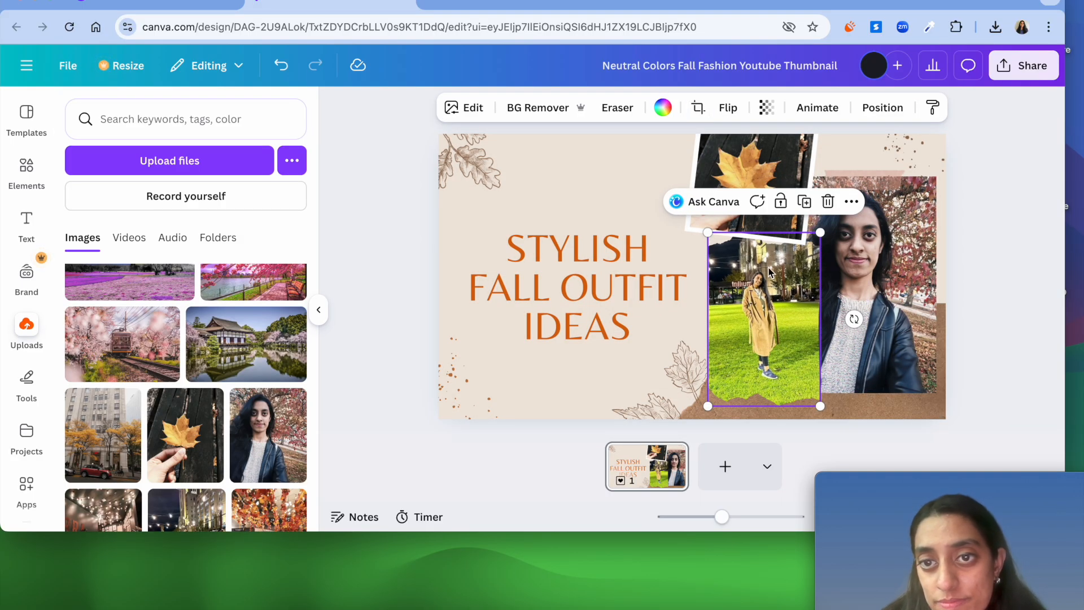
{"action": "left_click", "coordinate": [1013, 337]}
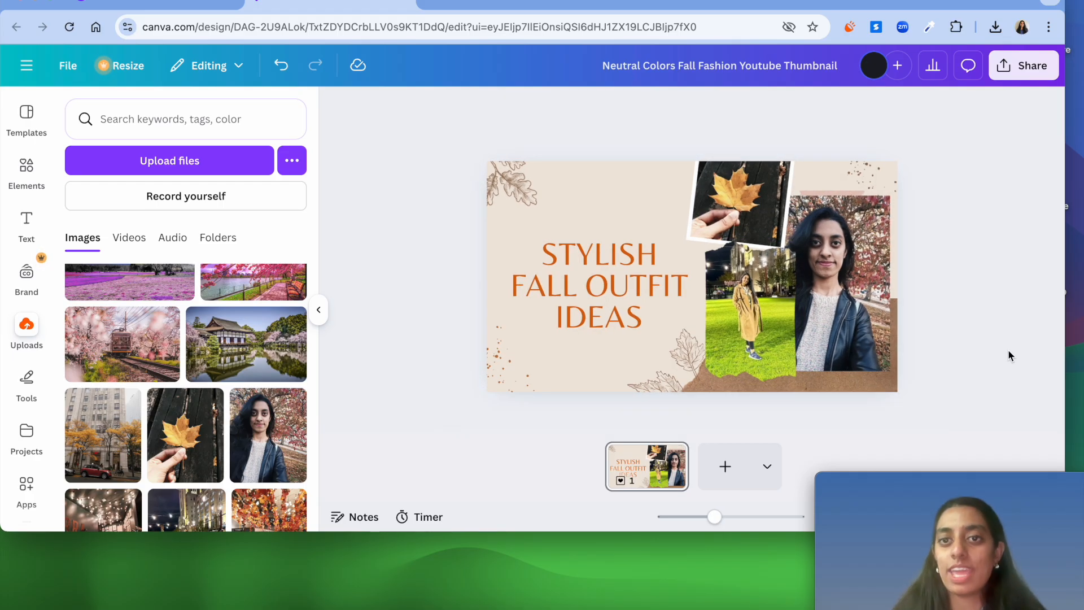
{"action": "left_click", "coordinate": [552, 201]}
{"action": "left_click", "coordinate": [767, 107]}
{"action": "scroll", "coordinate": [171, 214], "scroll_direction": "down", "scroll_amount": 3}
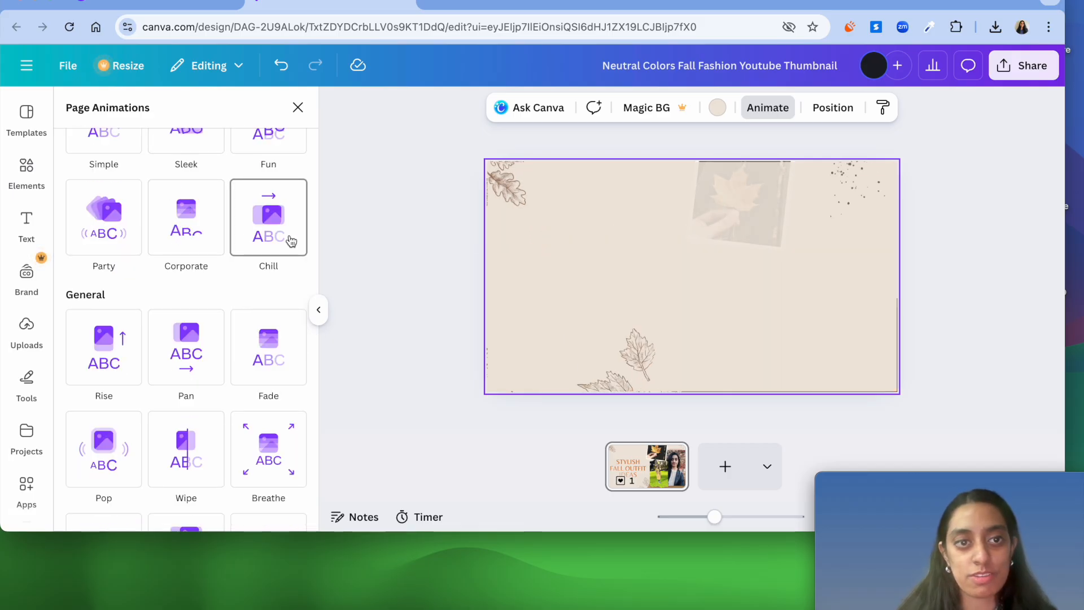
{"action": "scroll", "coordinate": [291, 242], "scroll_direction": "up", "scroll_amount": 5}
{"action": "left_click", "coordinate": [298, 107]}
{"action": "scroll", "coordinate": [214, 313], "scroll_direction": "down", "scroll_amount": 7}
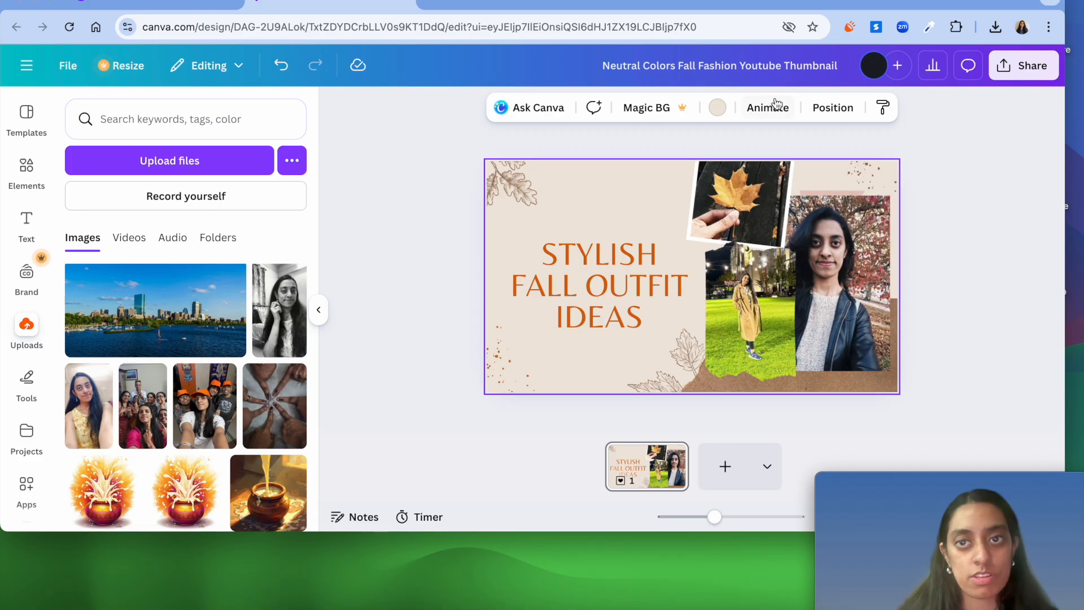
Apply the Fade page animation to the thumbnail on both enter and exit, with the speed near the slow end
{"action": "left_click", "coordinate": [776, 104]}
{"action": "scroll", "coordinate": [163, 293], "scroll_direction": "down", "scroll_amount": 5}
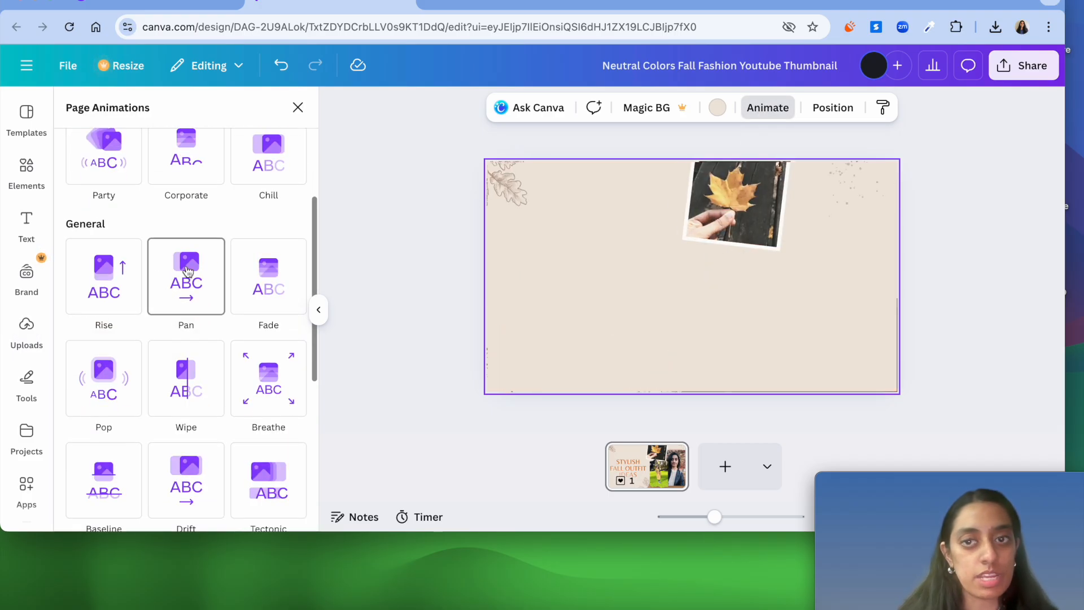
{"action": "left_click", "coordinate": [245, 284]}
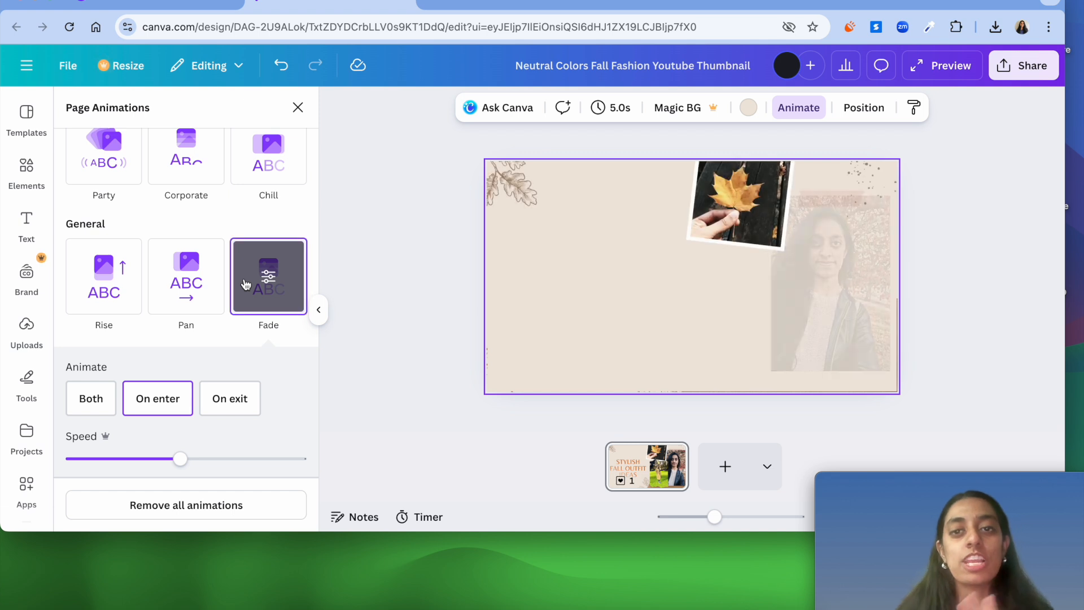
{"action": "left_click", "coordinate": [86, 401]}
{"action": "left_click_drag", "start_coordinate": [148, 458], "coordinate": [94, 460]}
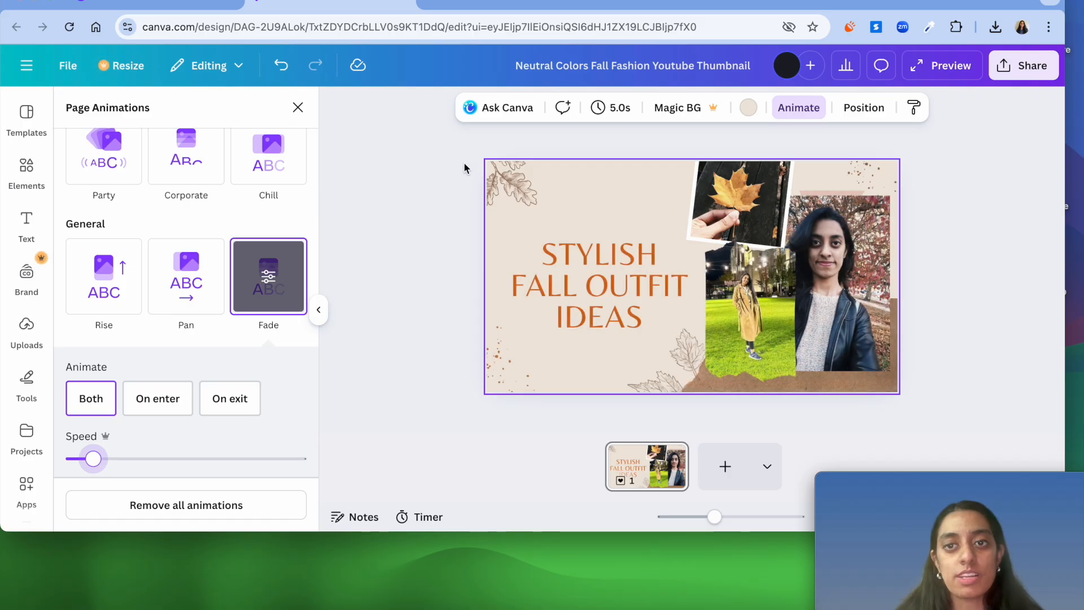
{"action": "left_click_drag", "start_coordinate": [97, 458], "coordinate": [3, 481]}
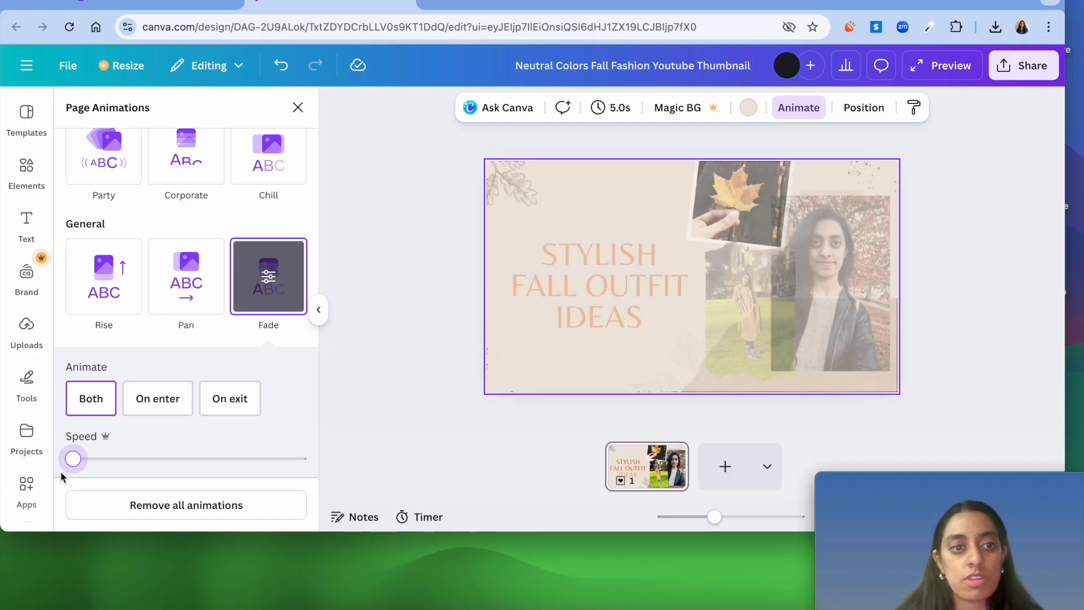
{"action": "left_click", "coordinate": [81, 458]}
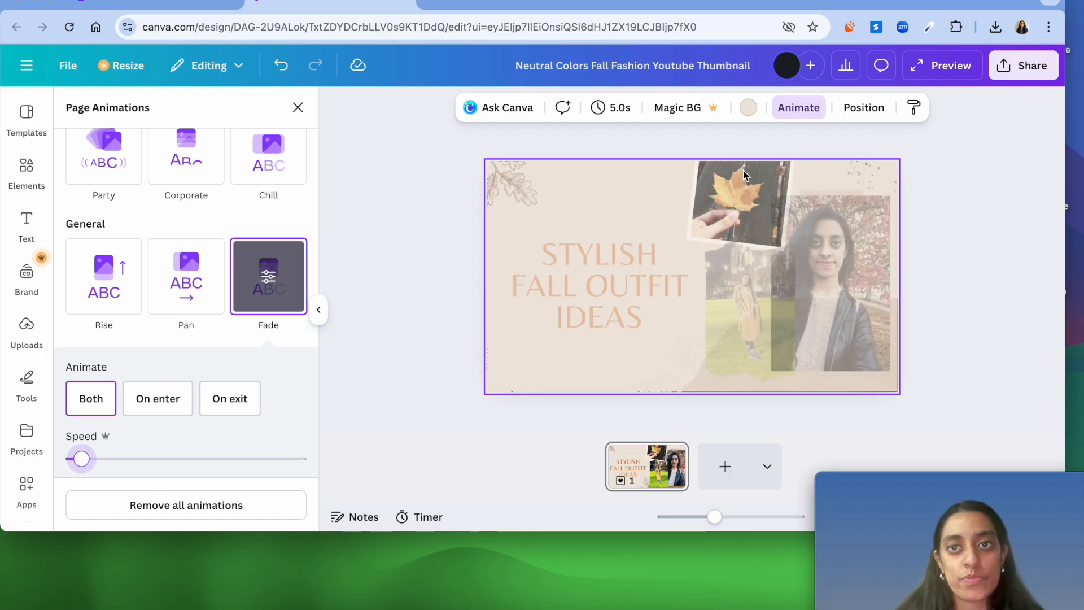
Set the thumbnail page's timing to 8.0 seconds
{"action": "left_click", "coordinate": [611, 107]}
{"action": "left_click", "coordinate": [693, 170]}
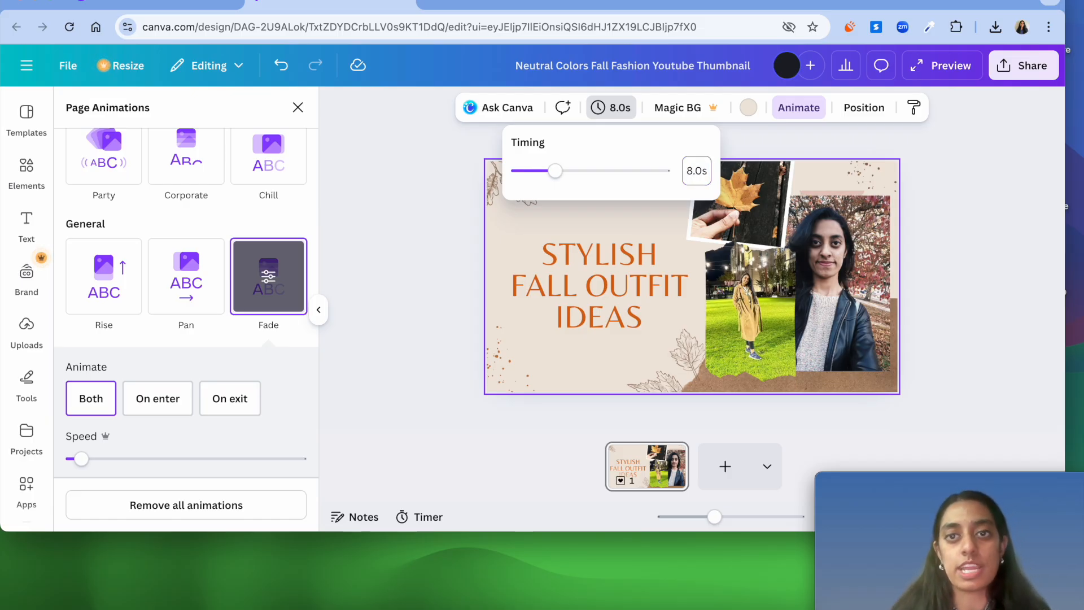
{"action": "left_click", "coordinate": [944, 221]}
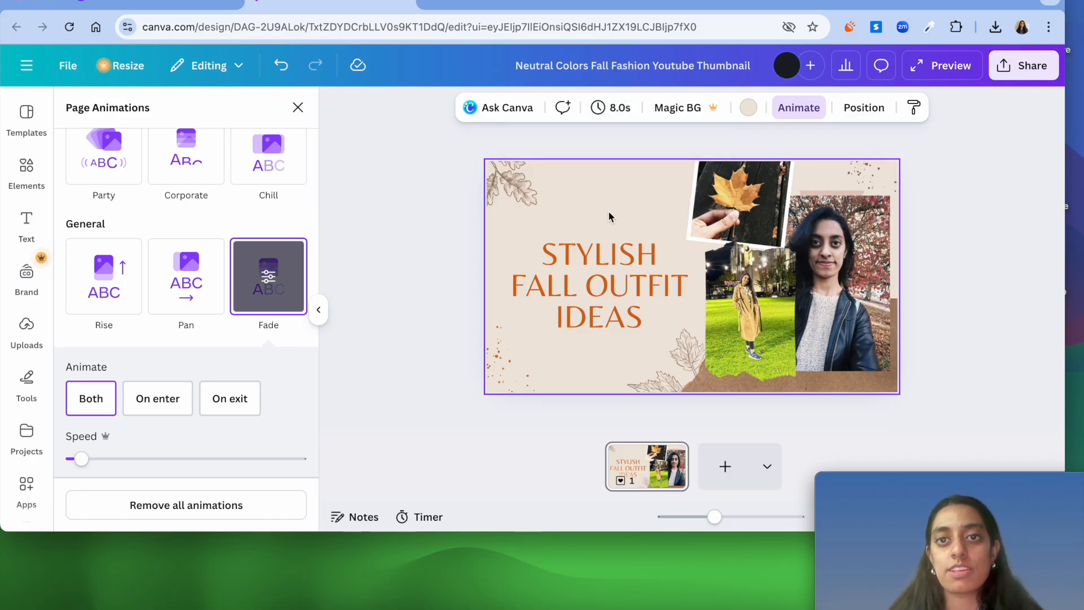
Preview the animated thumbnail in full screen, then exit the preview and close the page animation options
{"action": "left_click", "coordinate": [946, 68]}
{"action": "left_click", "coordinate": [836, 453]}
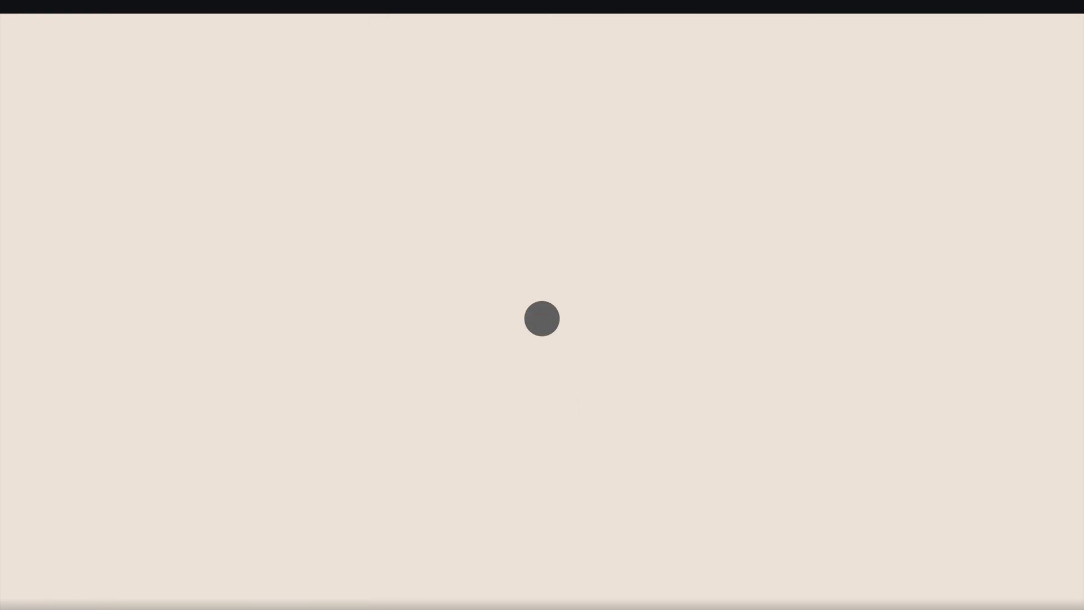
{"action": "key", "text": "Escape"}
{"action": "left_click", "coordinate": [52, 75]}
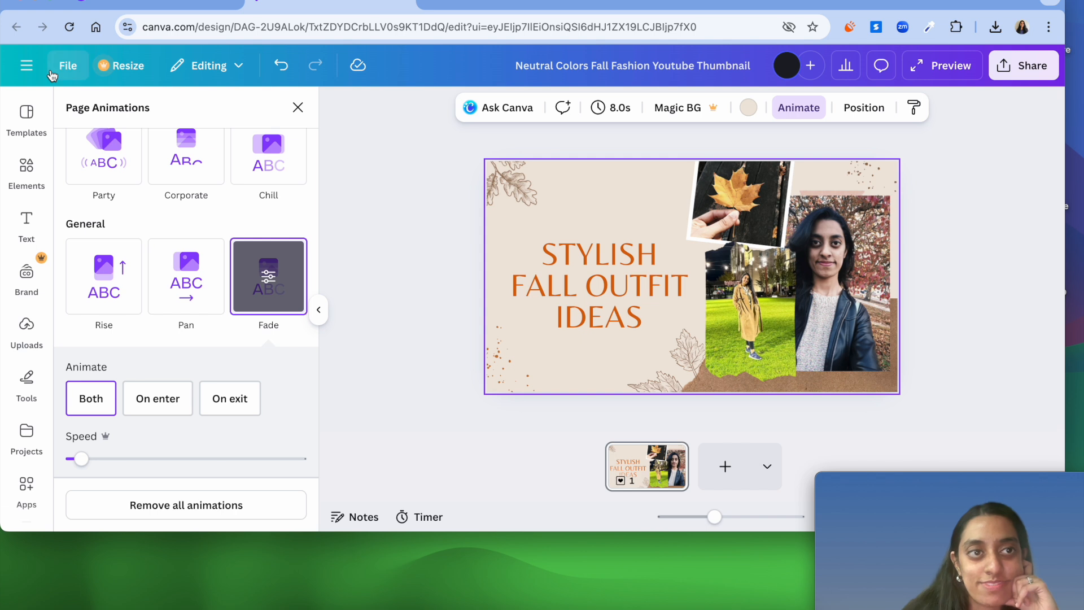
{"action": "left_click", "coordinate": [946, 356]}
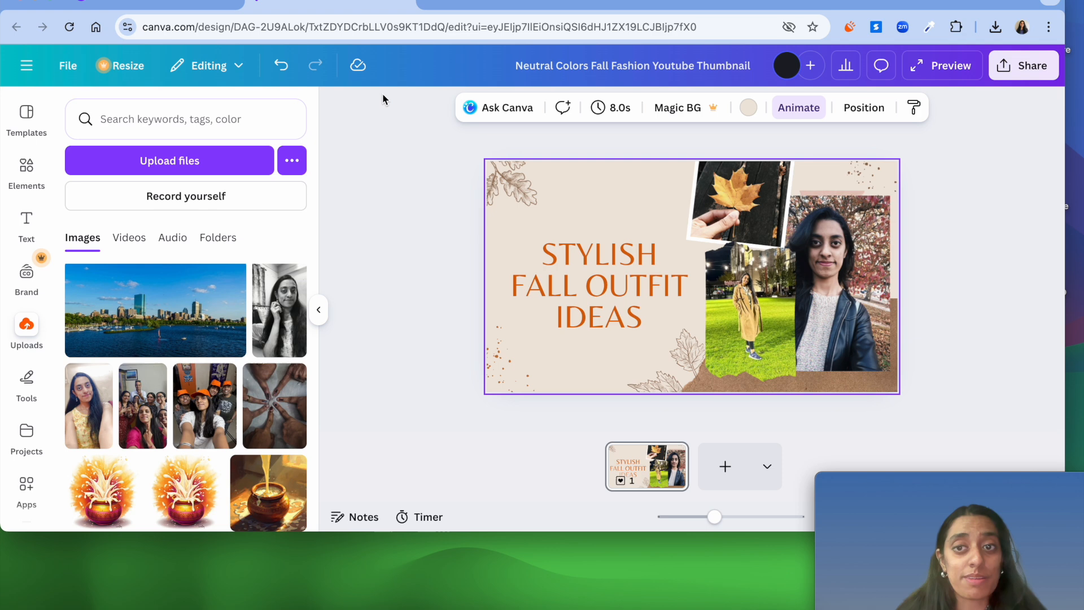
Close the fall thumbnail design's browser tab and dismiss the template details on the search page
{"action": "left_click", "coordinate": [403, 3]}
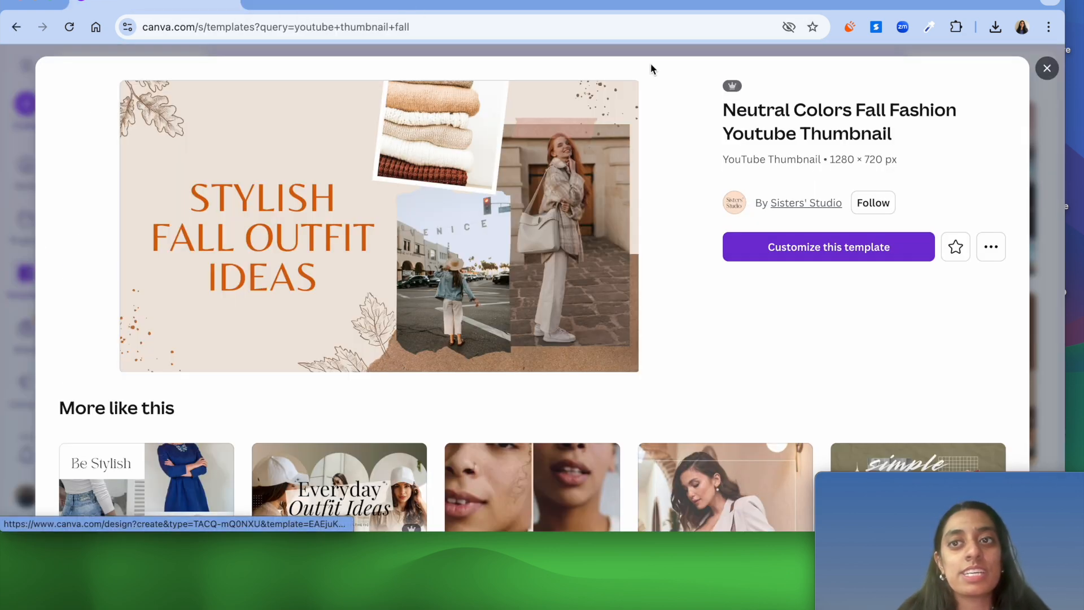
{"action": "left_click", "coordinate": [1046, 68]}
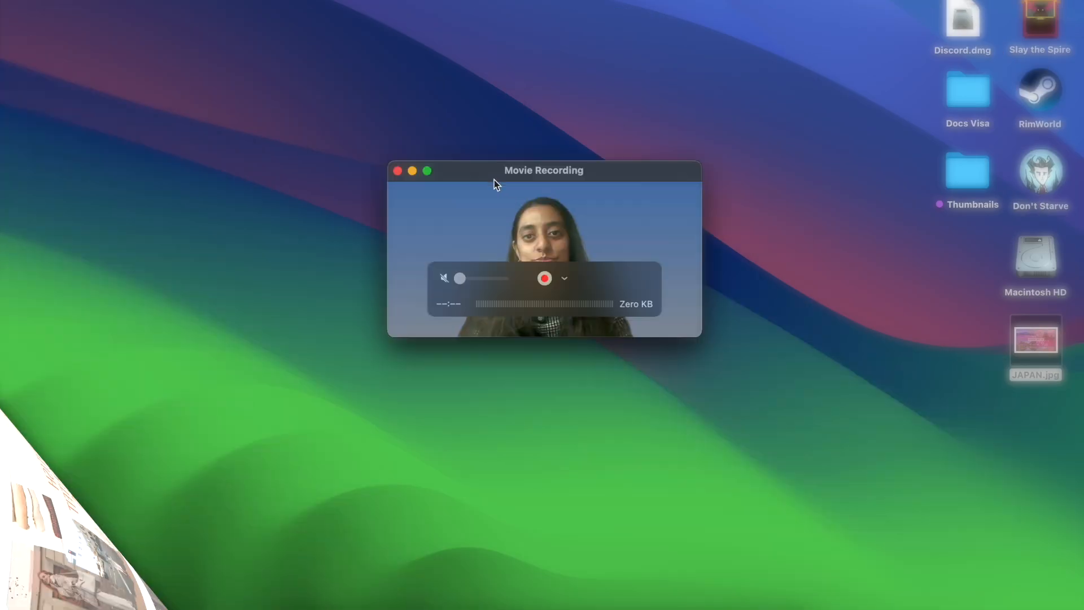
{"action": "left_click_drag", "start_coordinate": [494, 180], "coordinate": [440, 116]}
{"action": "left_click_drag", "start_coordinate": [646, 274], "coordinate": [823, 514]}
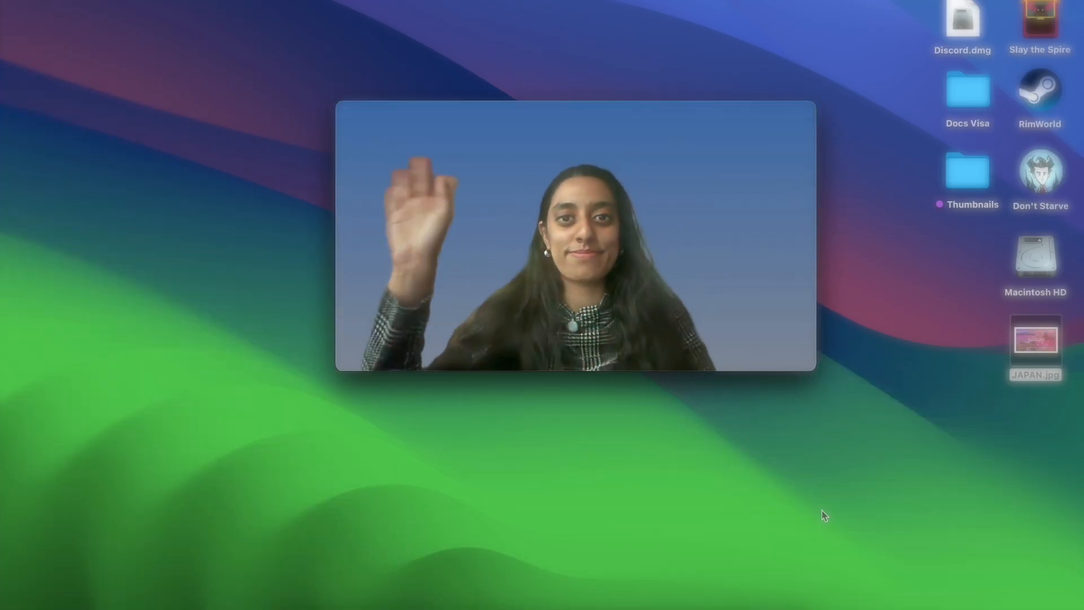